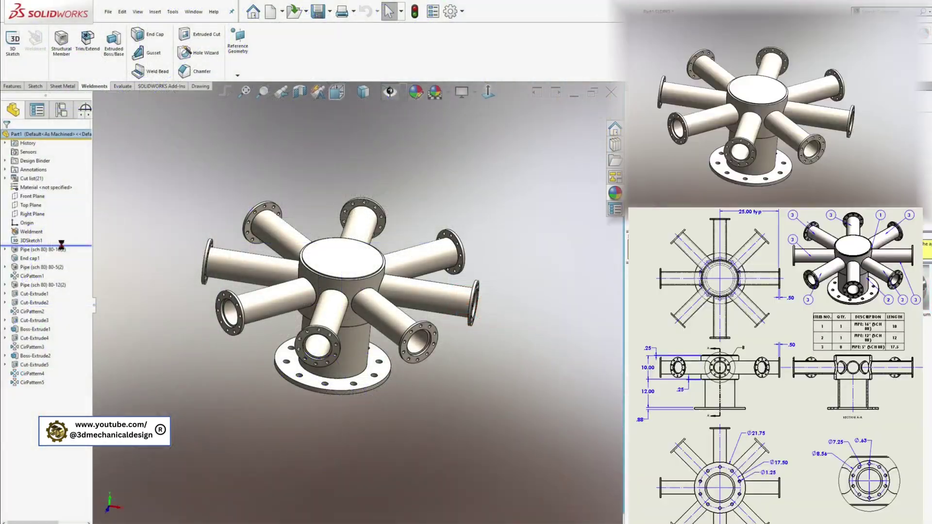
- Roll the feature history back to just after the 3D sketch and select that sketch to show its dimensions
left_click_drag(62, 244, 27, 237)
left_click(26, 235)
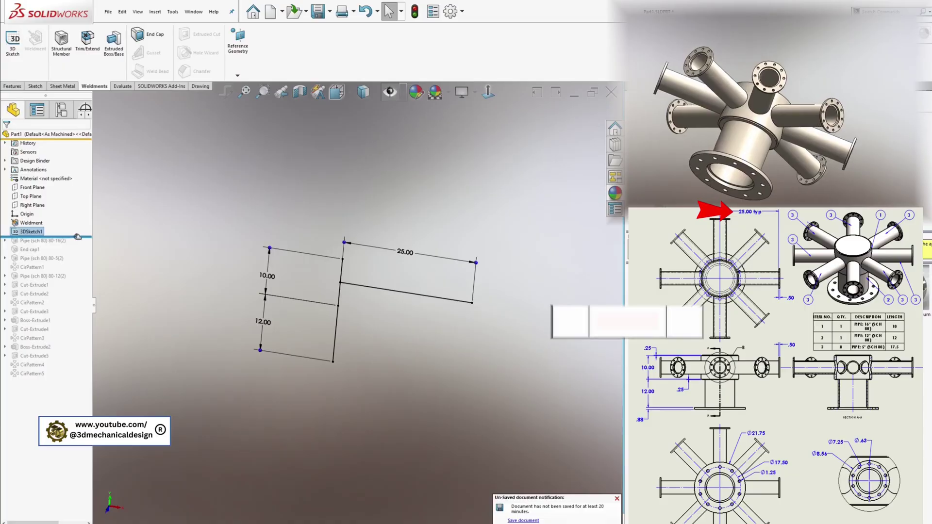
- Roll the model forward past the 80-16 pipe and reopen its structural member definition to review the profile and path, accepting it
left_click_drag(77, 237, 59, 250)
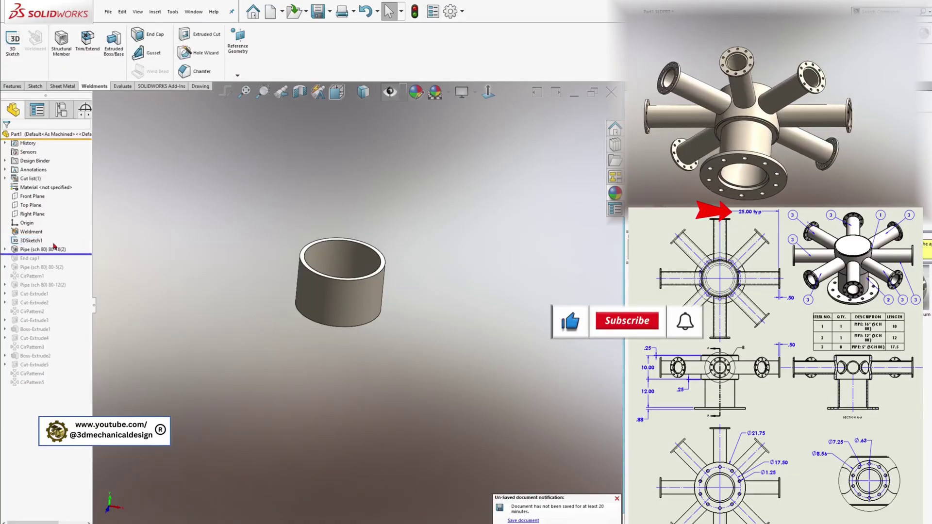
right_click(44, 249)
left_click(44, 225)
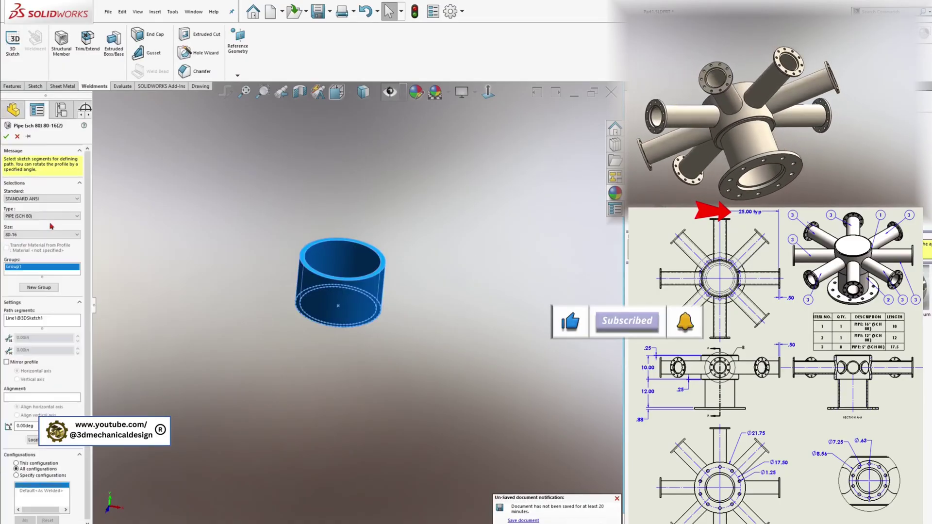
left_click(29, 268)
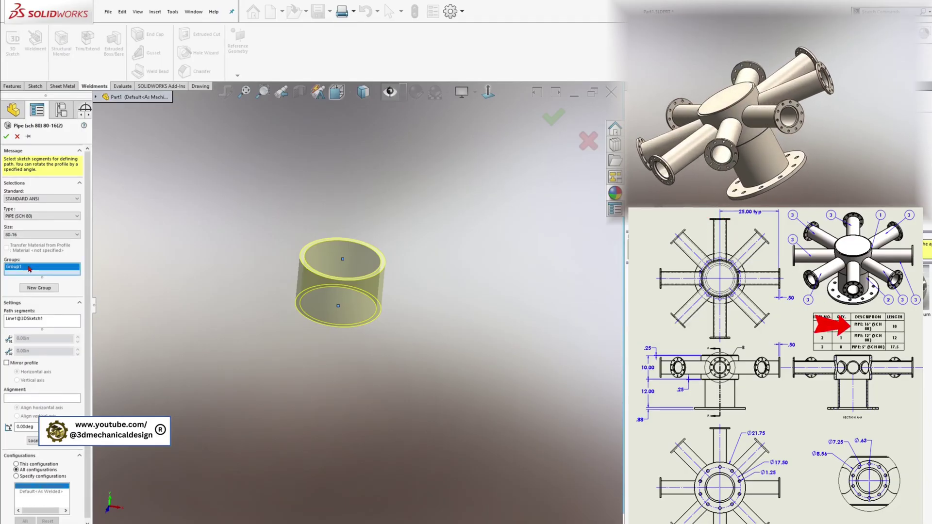
left_click(388, 99)
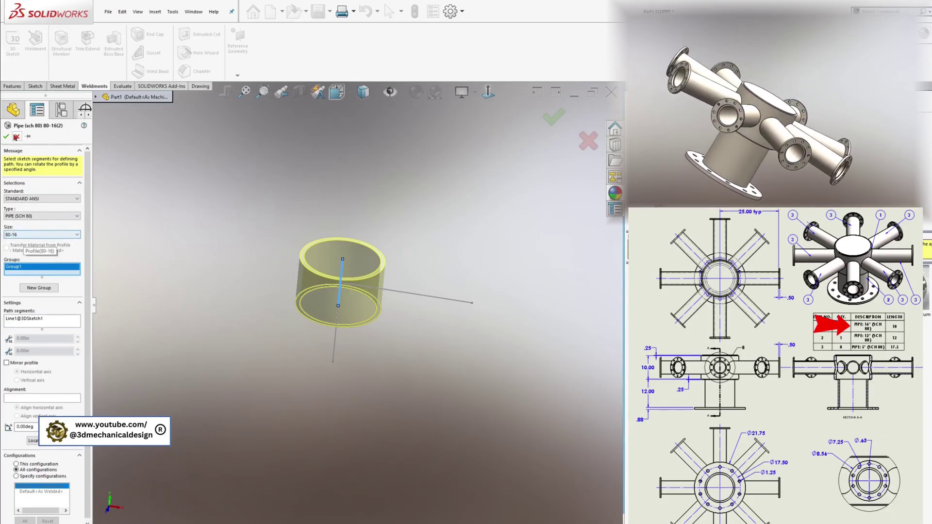
left_click(5, 136)
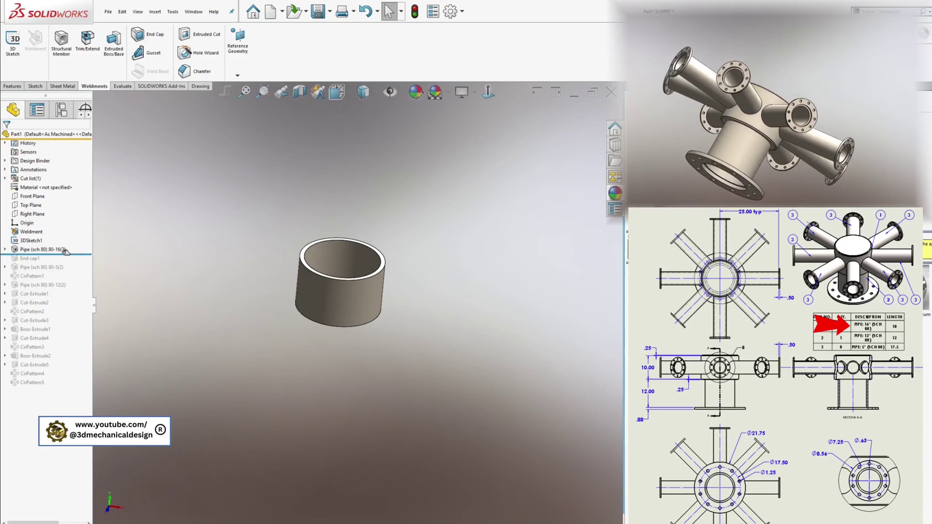
- Roll the model forward past the end cap and reopen its definition to review the capped faces and thickness, accepting it
left_click_drag(66, 251, 66, 259)
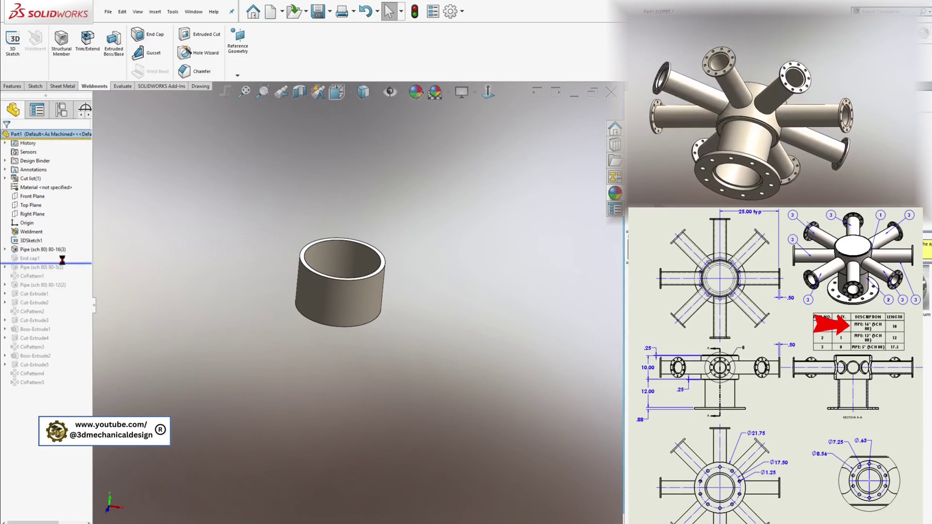
left_click(30, 259)
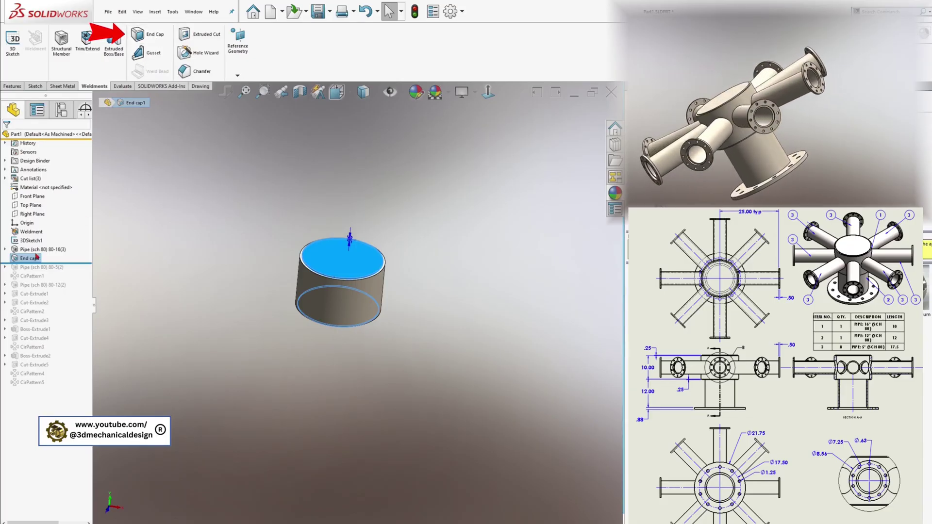
right_click(36, 258)
left_click(36, 233)
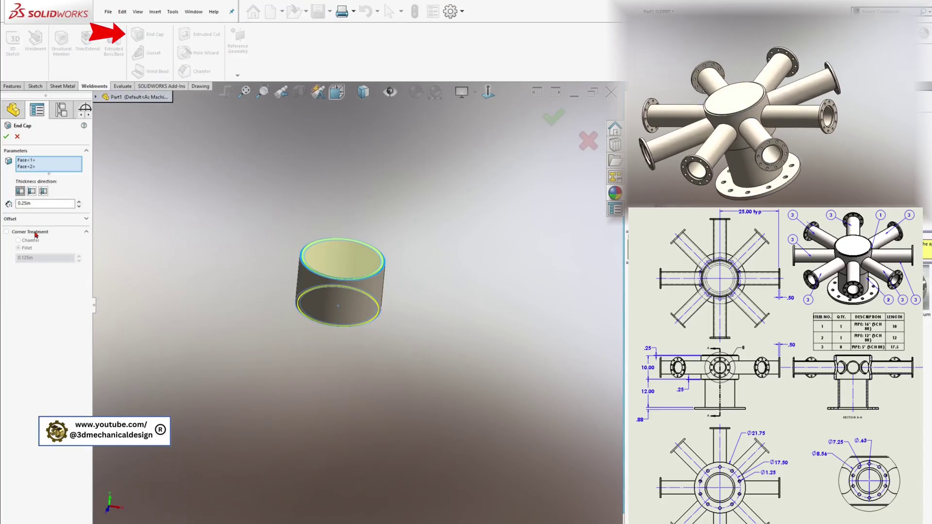
left_click(6, 137)
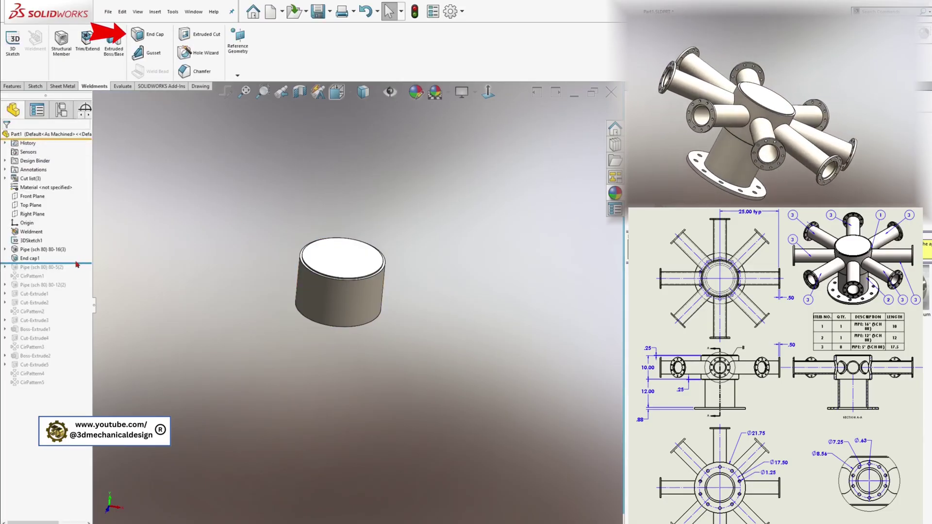
- Roll the model forward past the 80-5 branch pipe and reopen its definition to review the size and path, accepting it
left_click_drag(77, 263, 79, 268)
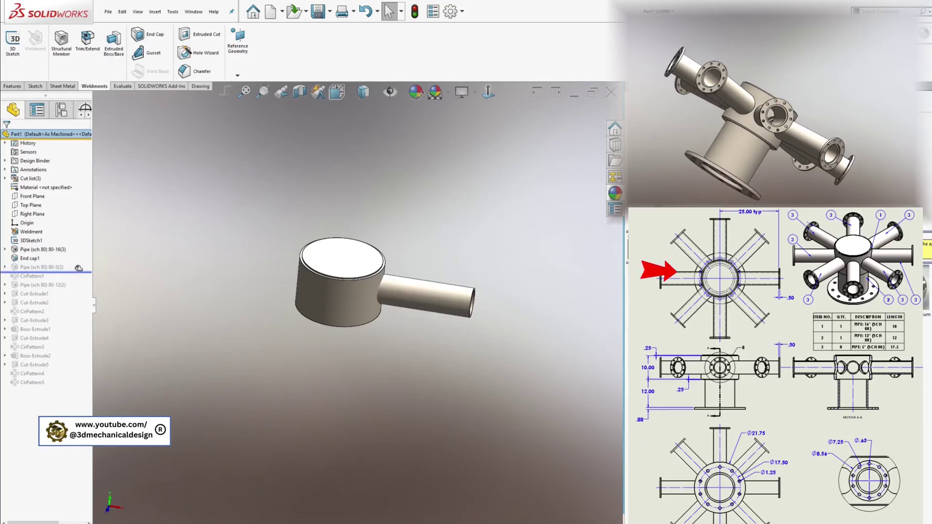
right_click(49, 268)
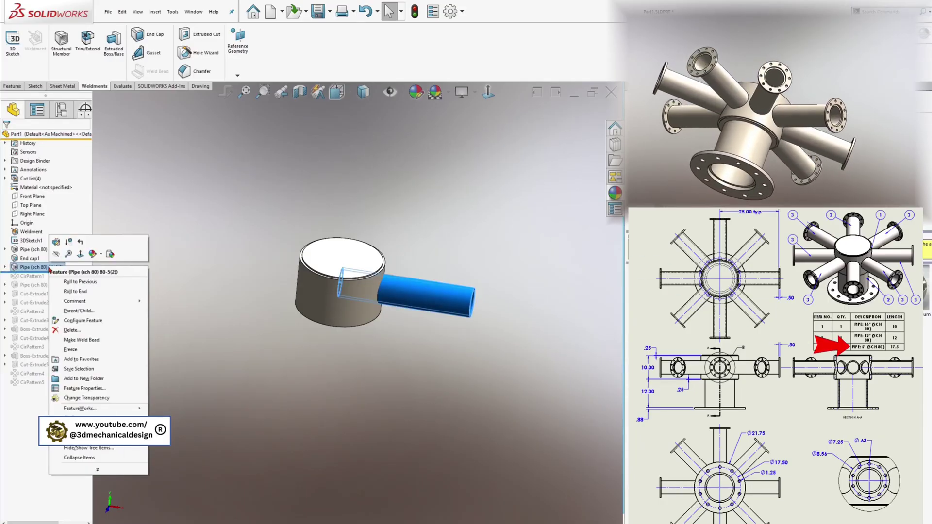
left_click(56, 242)
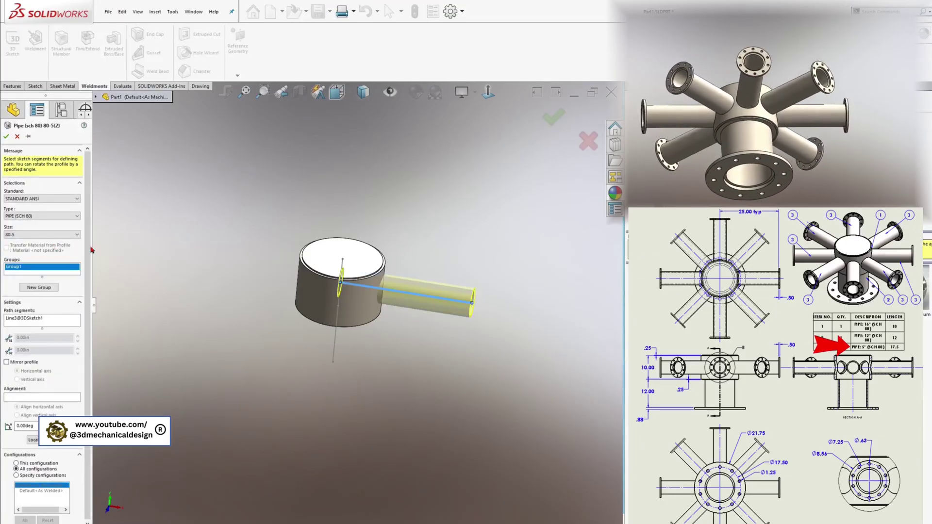
middle_click_drag(398, 352, 347, 353)
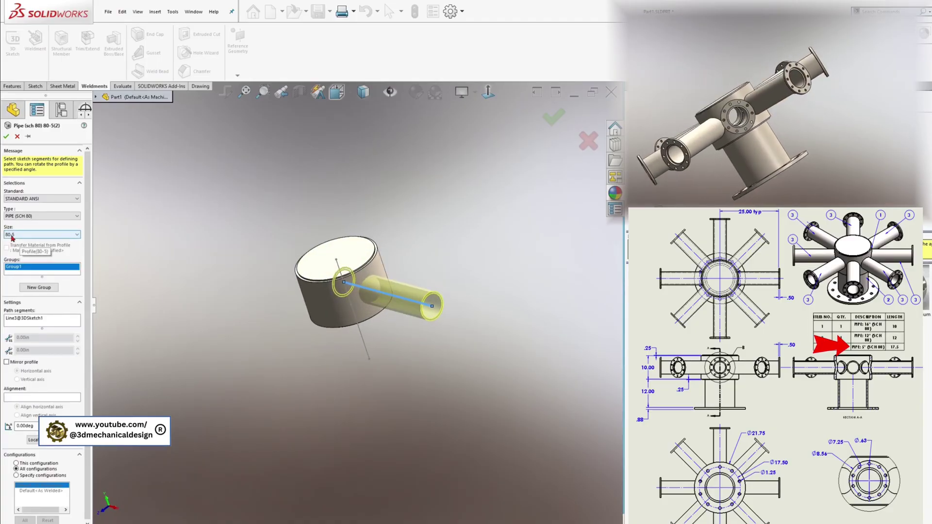
left_click(6, 136)
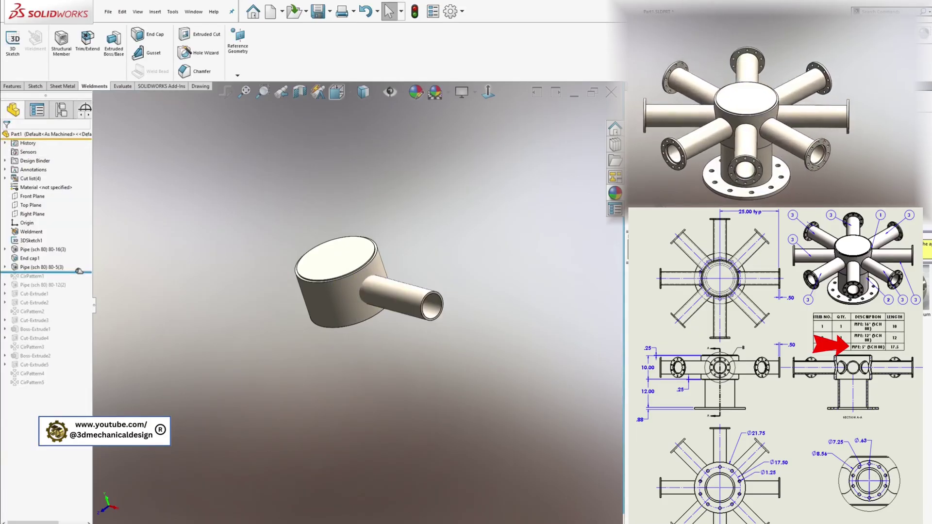
- Roll the model forward past the branch pipe's circular pattern and reopen its definition to review the axis, spacing and instances, accepting it
left_click_drag(79, 271, 76, 280)
left_click(36, 276)
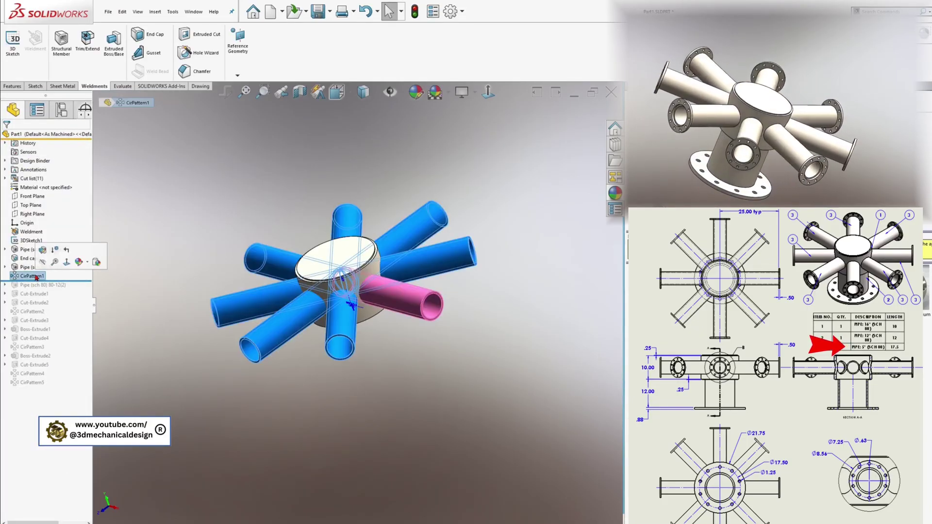
left_click(42, 250)
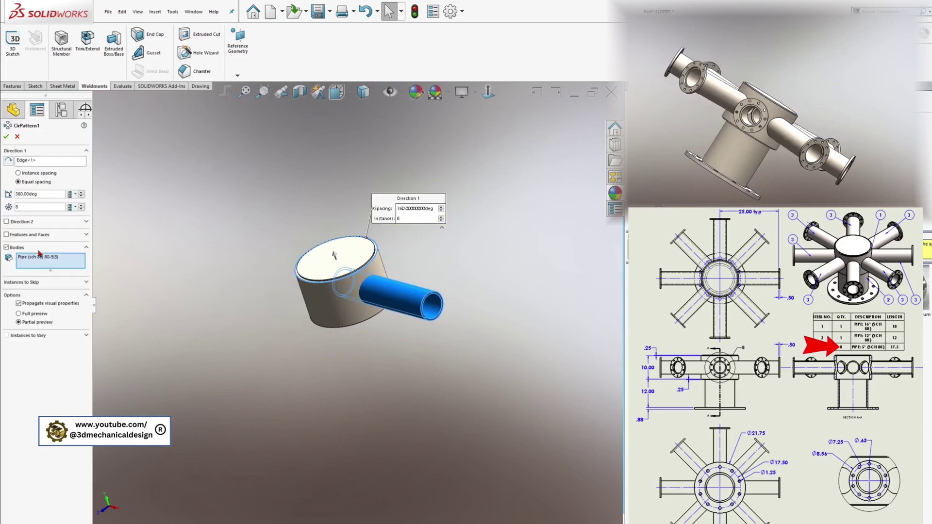
middle_click_drag(301, 401, 381, 391)
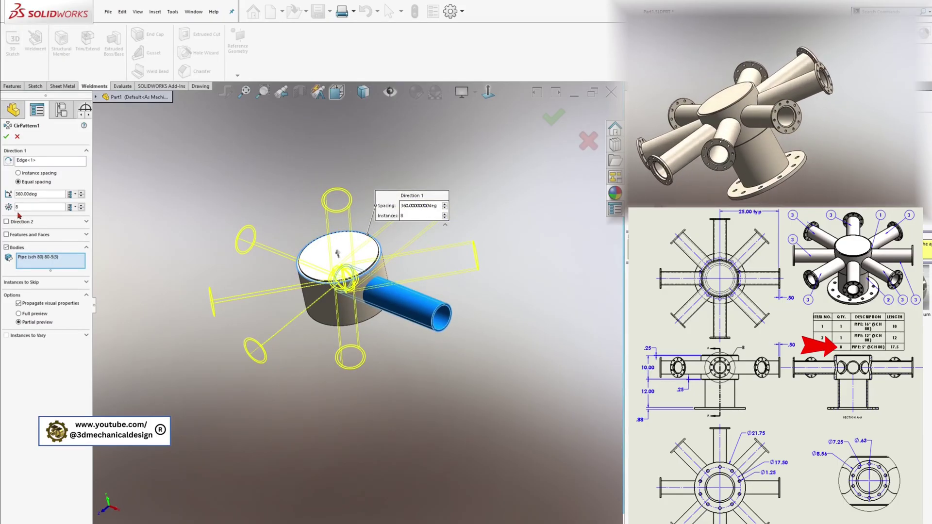
left_click(6, 137)
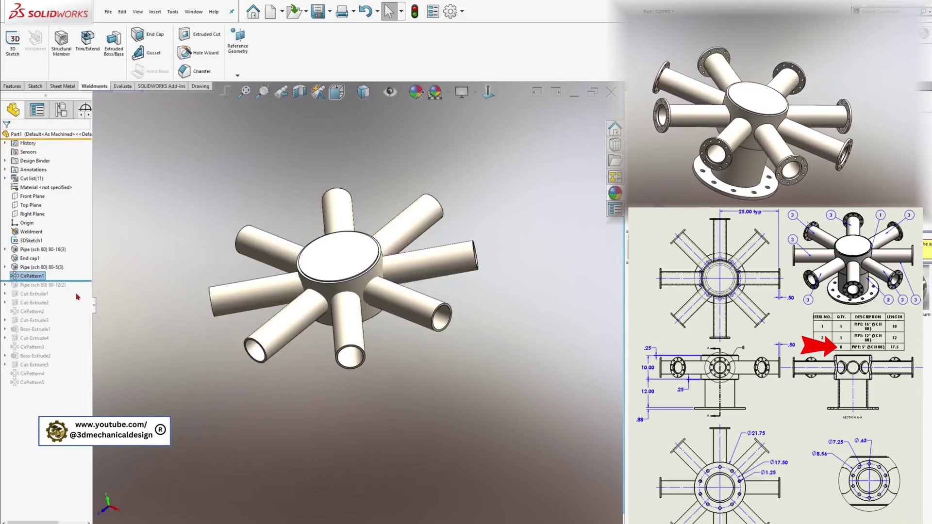
- Roll the model forward past the vertical 80-12 pipe and reopen its definition to review the size and path, accepting it
left_click_drag(78, 288, 77, 290)
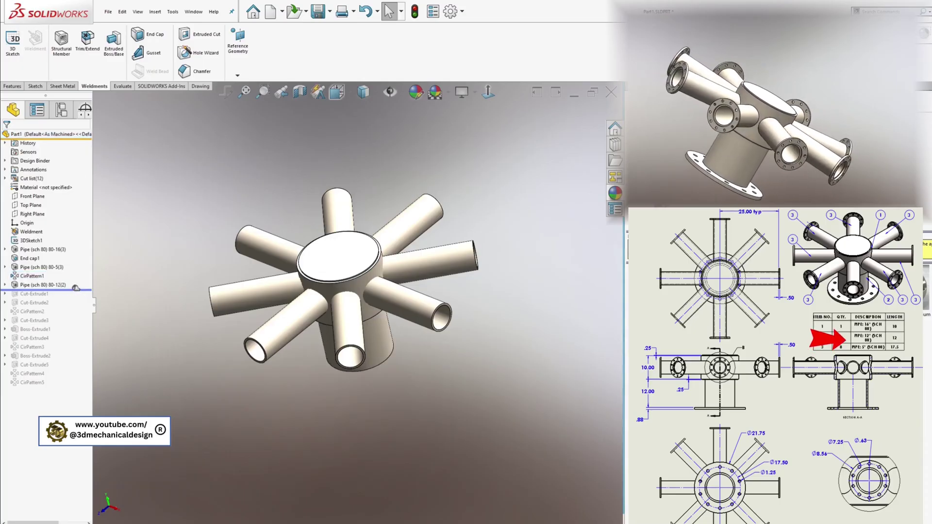
middle_click_drag(314, 403, 335, 311)
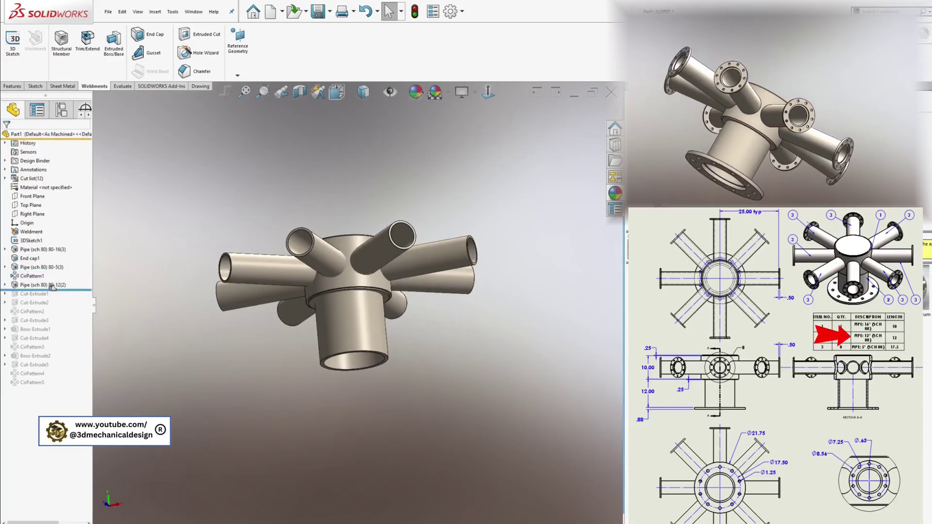
right_click(39, 290)
left_click(46, 268)
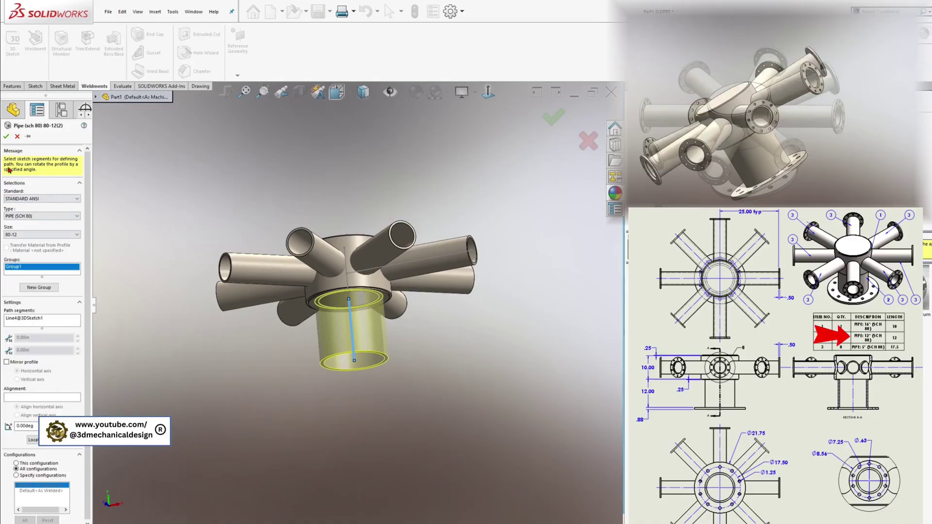
left_click(6, 137)
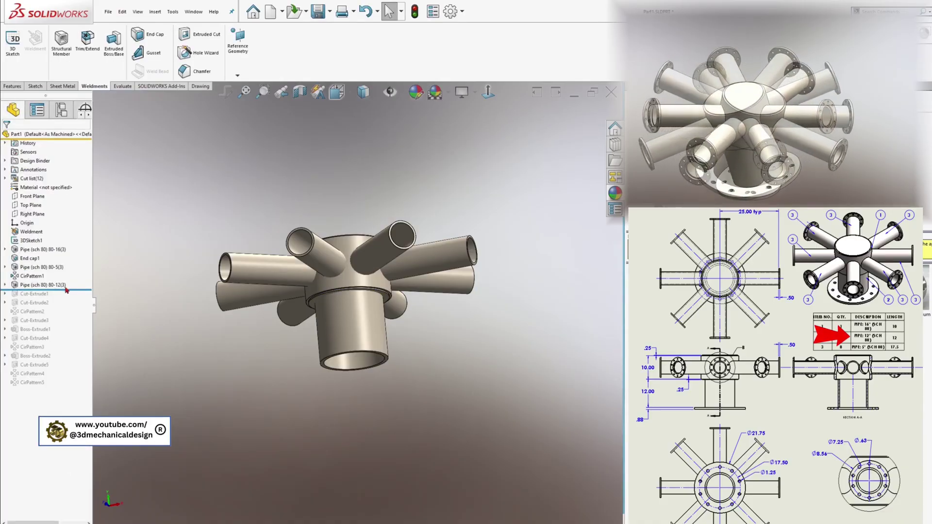
- Roll the model forward past the first extruded cut and select it to highlight where it trims the branch pipes
left_click_drag(66, 291, 64, 298)
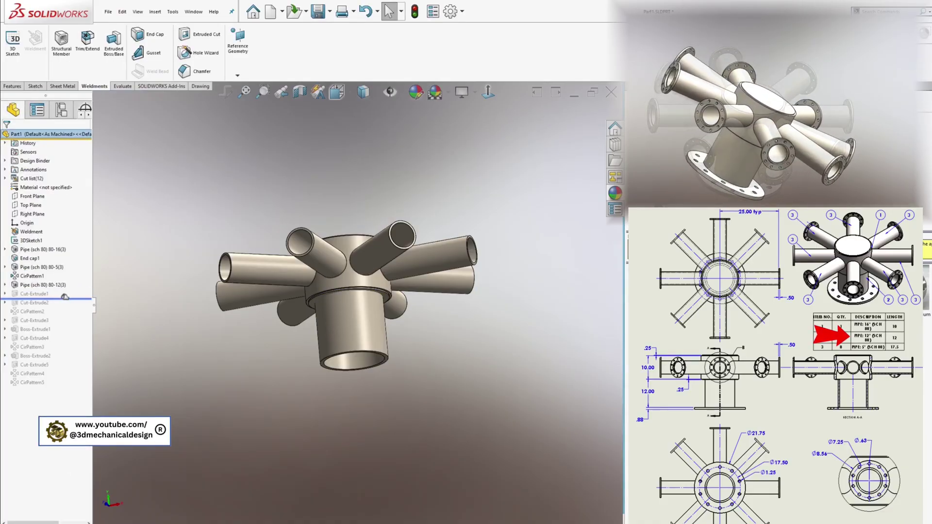
left_click(34, 293)
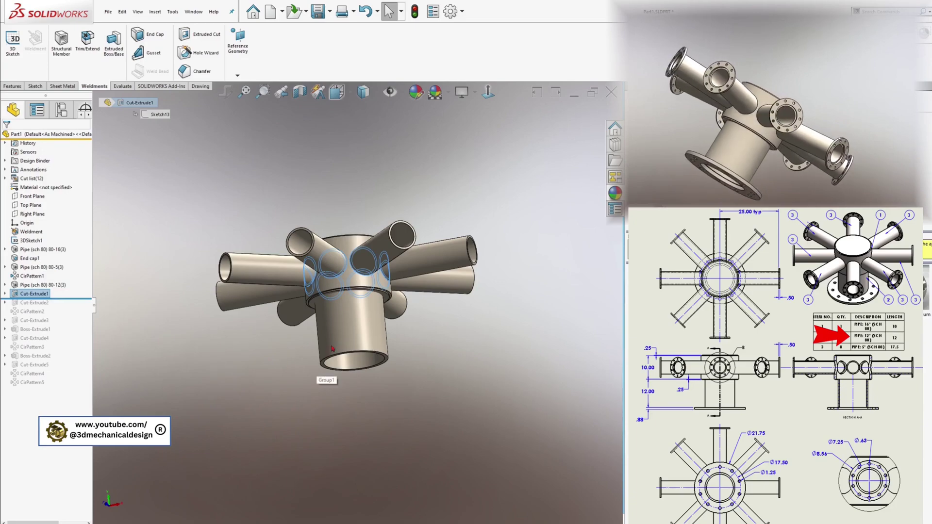
middle_click_drag(332, 349, 329, 464)
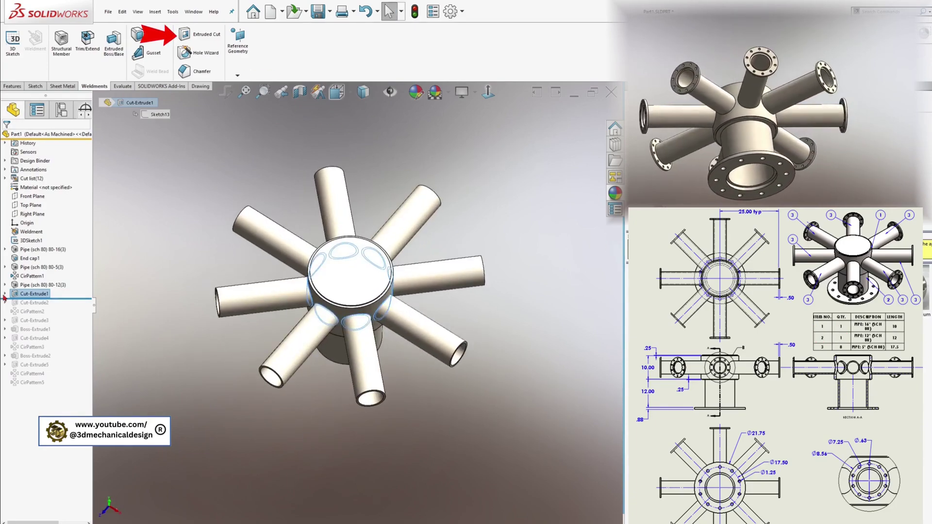
- Open the first extruded cut's sketch, examine the circle around the hub and its relation in a normal view, and leave the sketch
left_click(5, 294)
right_click(30, 303)
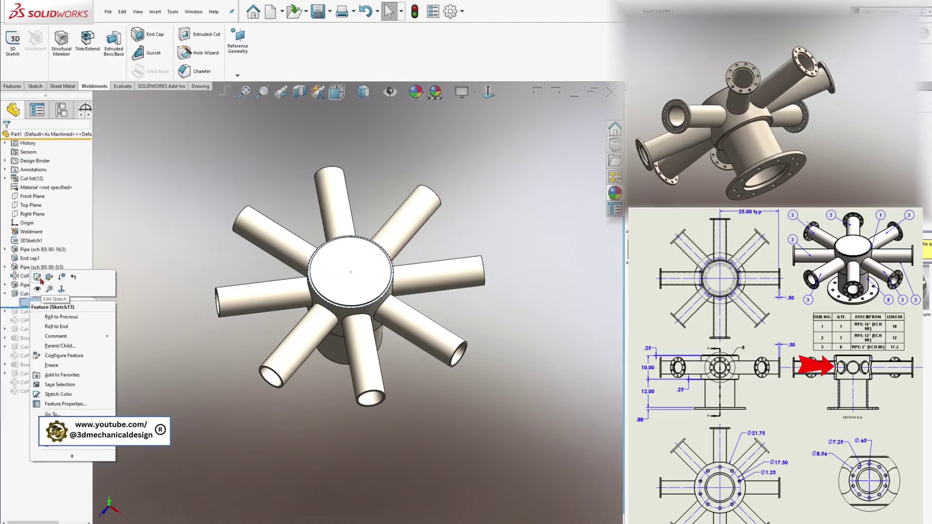
left_click(40, 280)
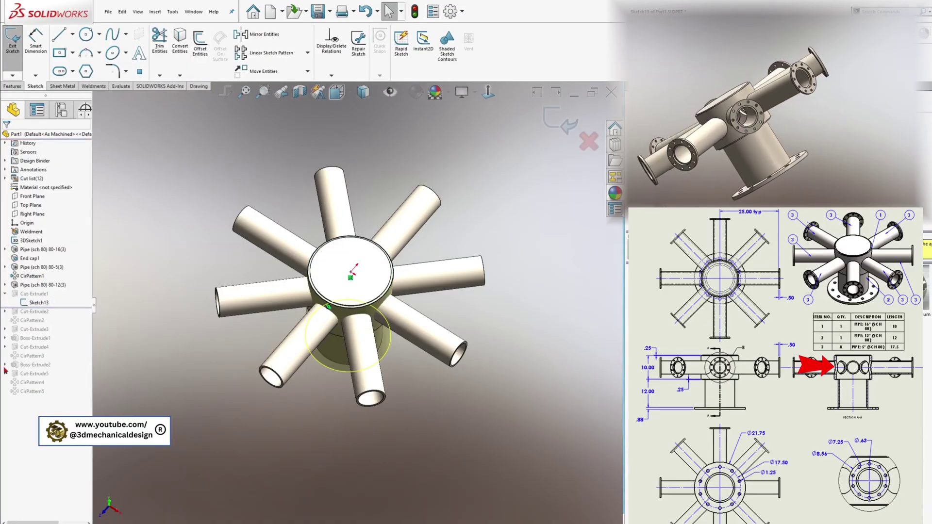
scroll(304, 294, "down", 4)
mouse_move(393, 312)
middle_mouse_down()
mouse_move(479, 202)
mouse_move(382, 288)
mouse_move(438, 120)
middle_mouse_up()
left_click(488, 93)
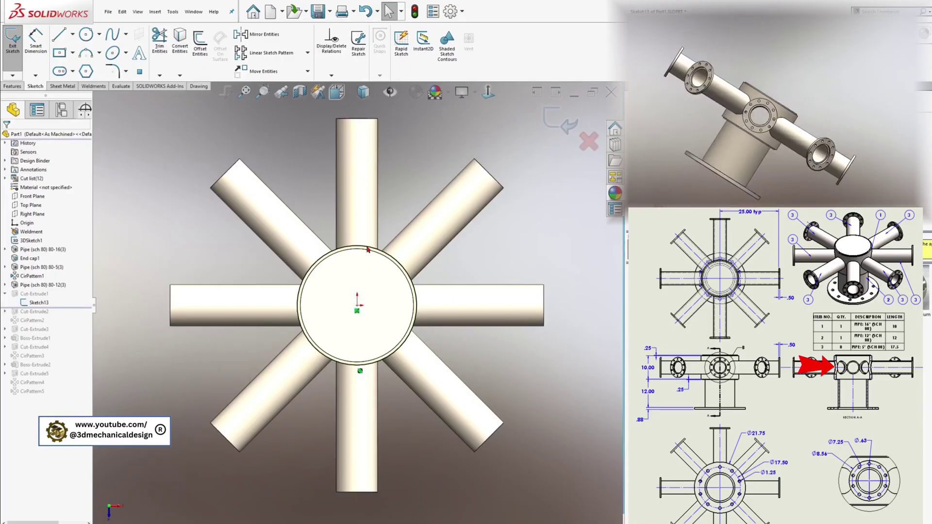
left_click(367, 249)
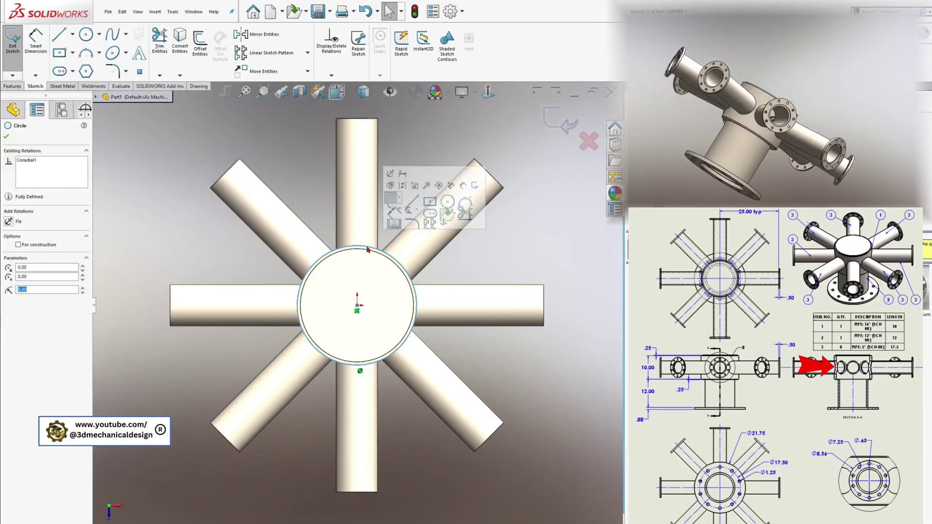
left_click(6, 137)
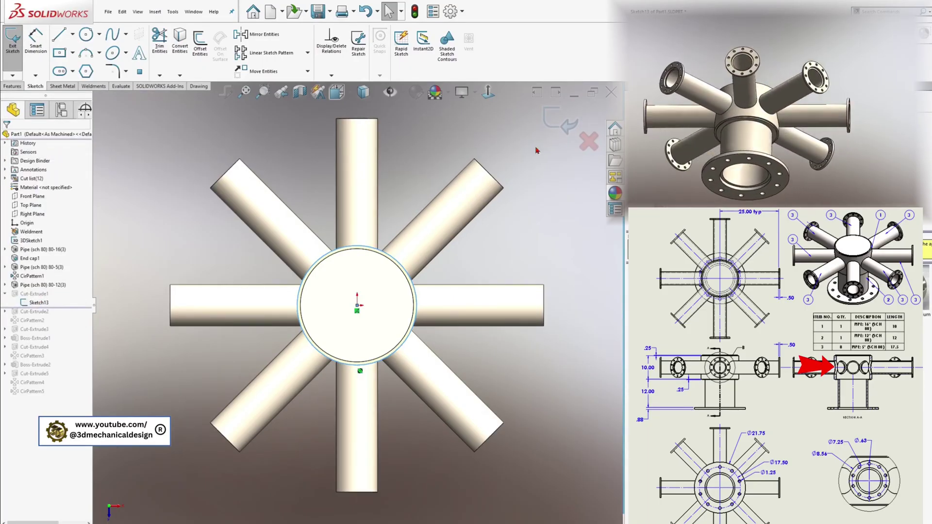
left_click(561, 125)
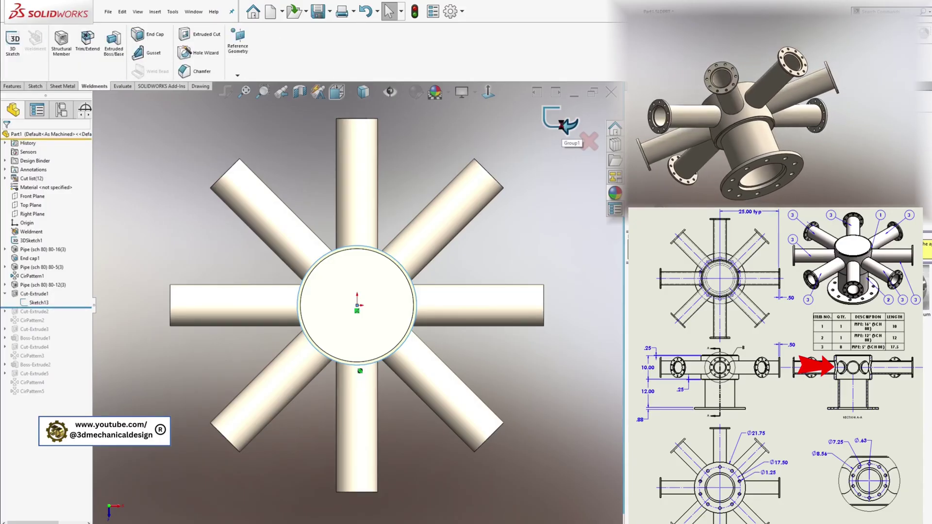
- Reopen the first extruded cut's definition, review its Through All end condition and the branch pipe bodies in its feature scope, and accept it
right_click(36, 294)
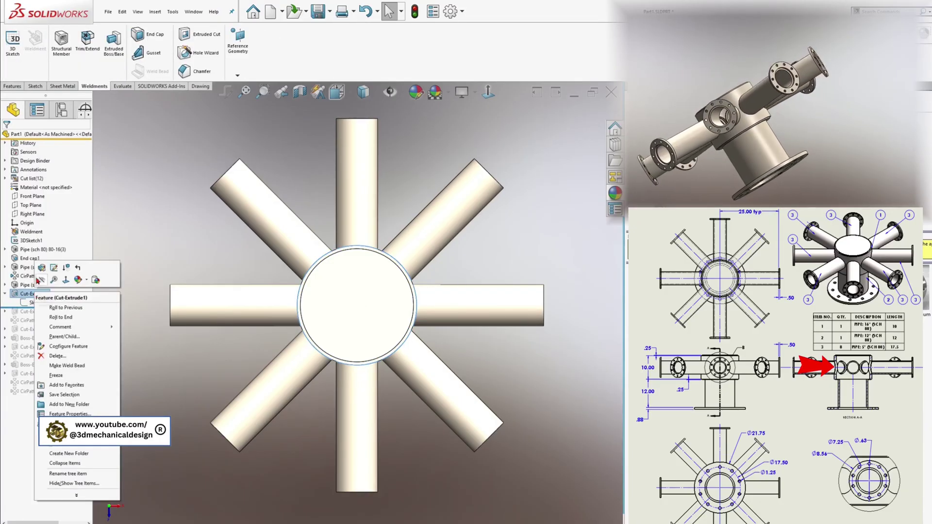
left_click(37, 268)
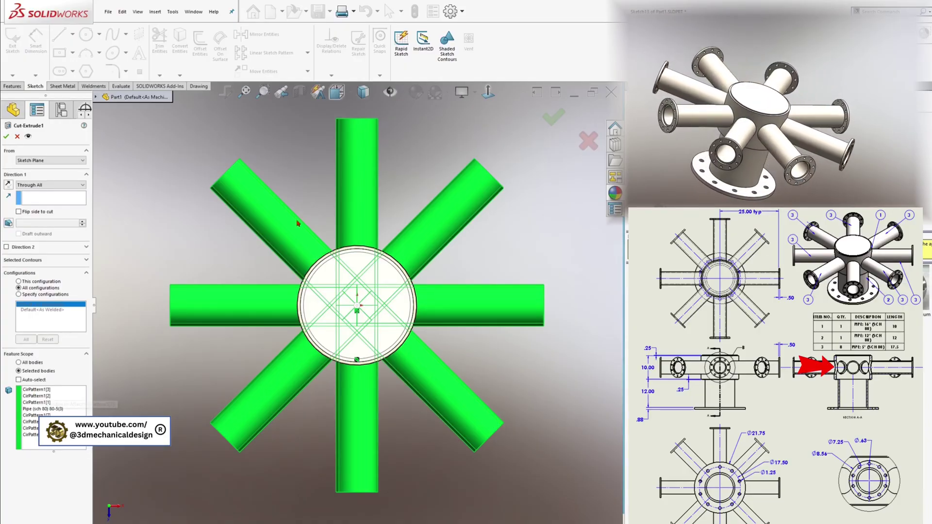
left_click(38, 389)
left_click(37, 410, "ctrl")
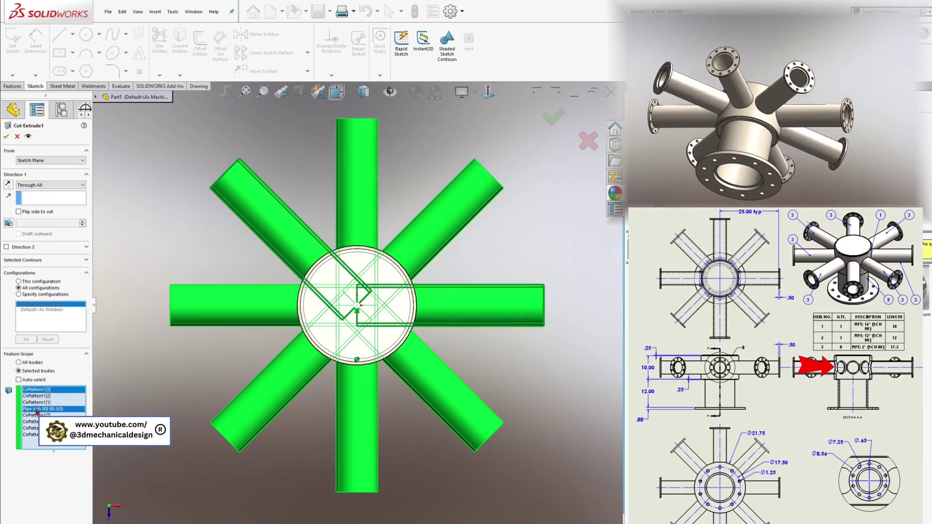
left_click(37, 415, "ctrl")
left_click(36, 422, "ctrl")
left_click(36, 428, "ctrl")
left_click(35, 434, "ctrl")
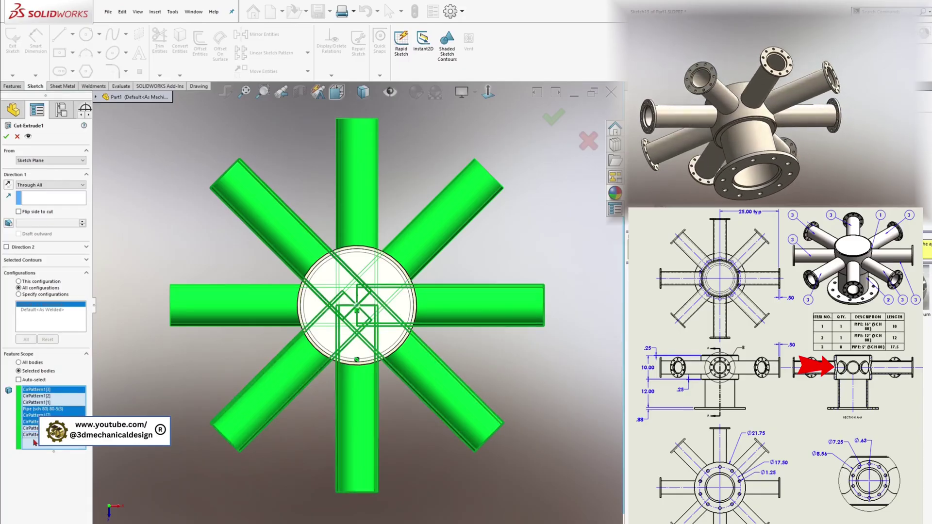
left_click(6, 137)
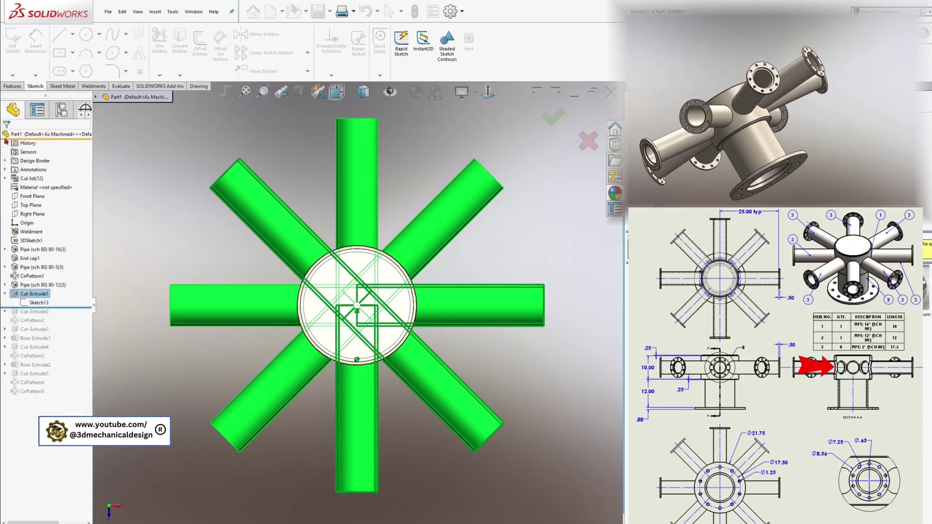
- Roll the model forward past the second extruded cut, open its sketch to examine the circle on the branch pipe's end, and leave the sketch
left_click_drag(84, 307, 83, 316)
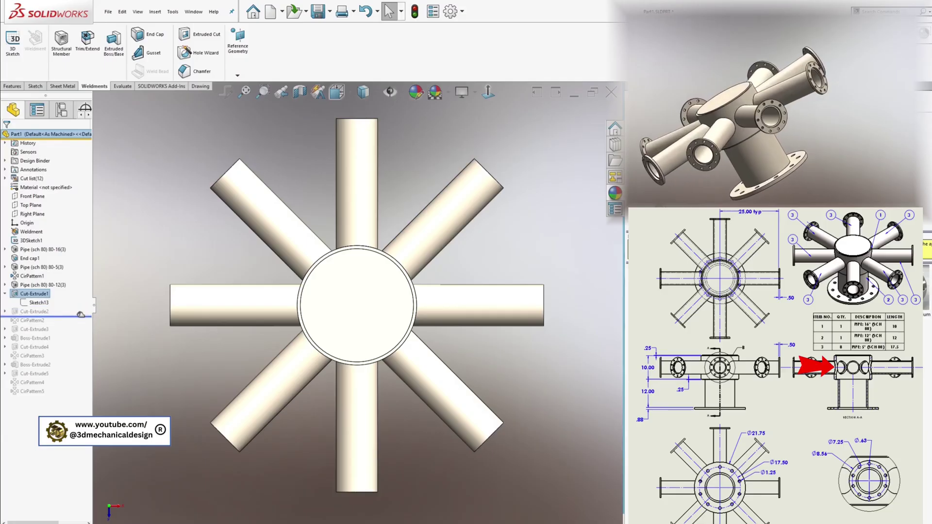
left_click(35, 312)
right_click(35, 314)
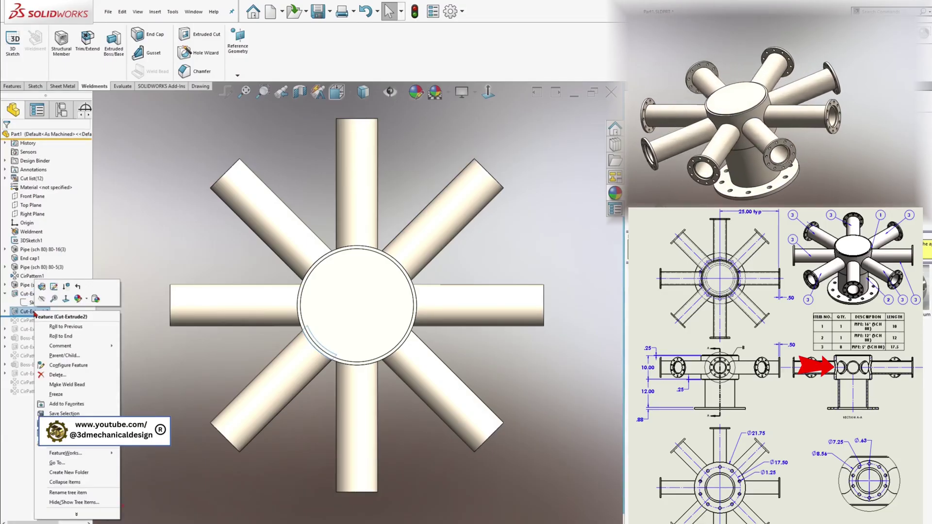
left_click(7, 313)
right_click(33, 322)
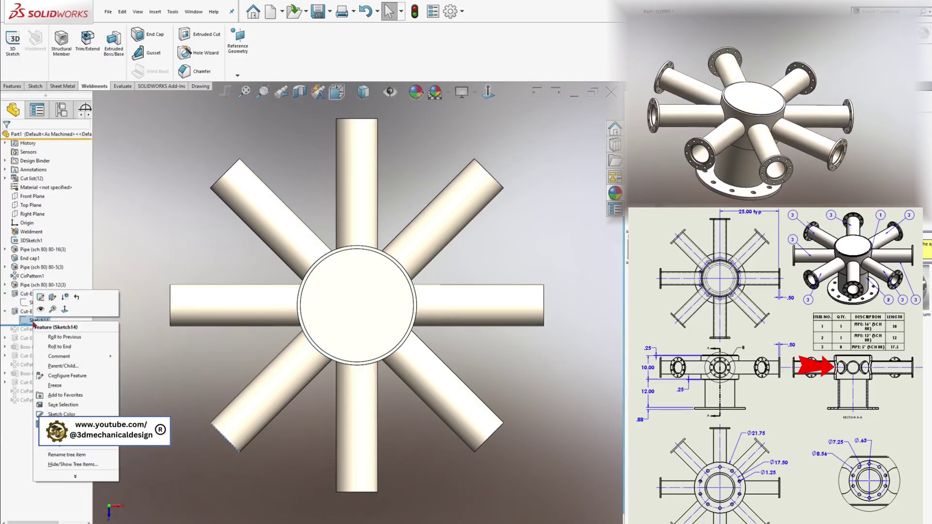
left_click(39, 309)
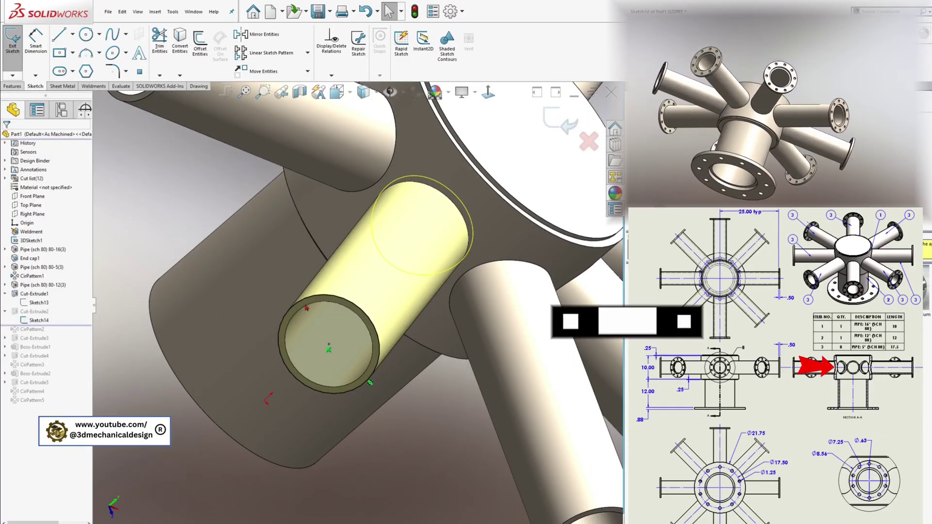
left_click(563, 125)
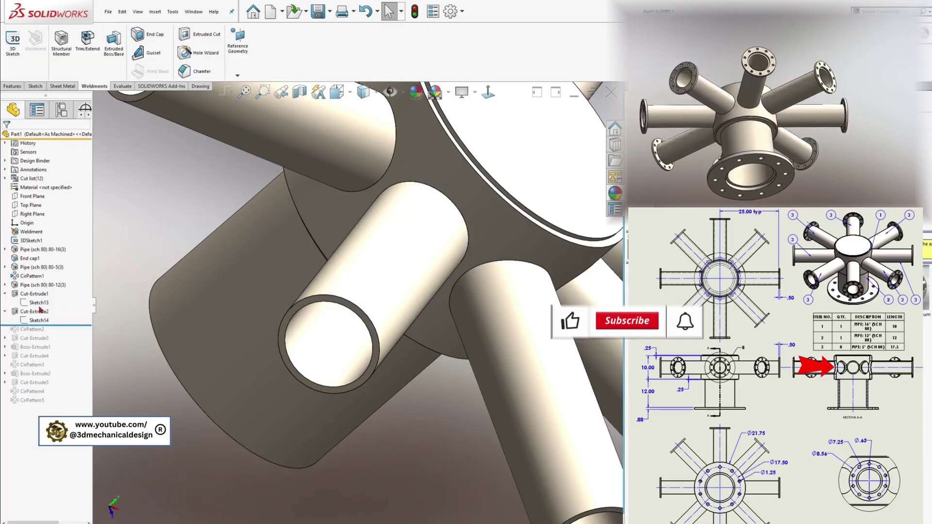
- Reopen the second extruded cut's definition, review its Up To Surface end condition, target face and selected body, and accept it
right_click(37, 310)
left_click(59, 316)
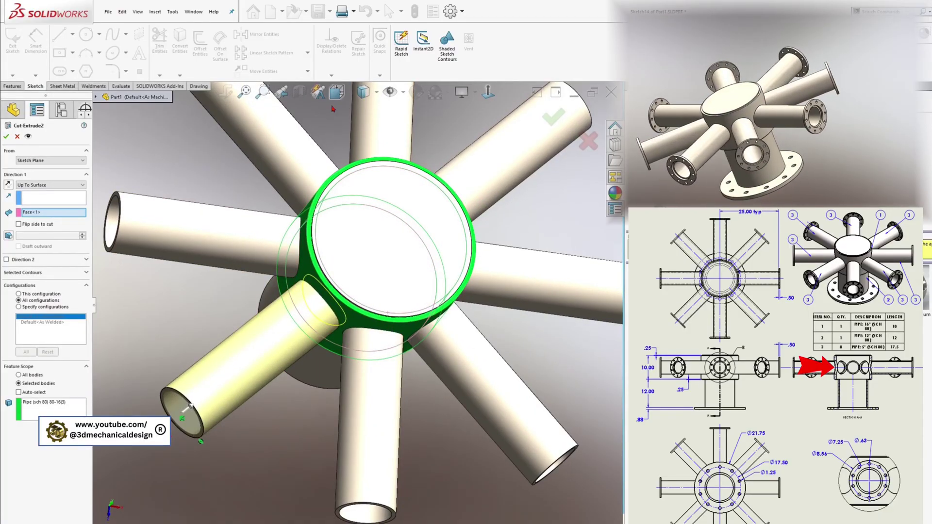
middle_click_drag(360, 273, 454, 221)
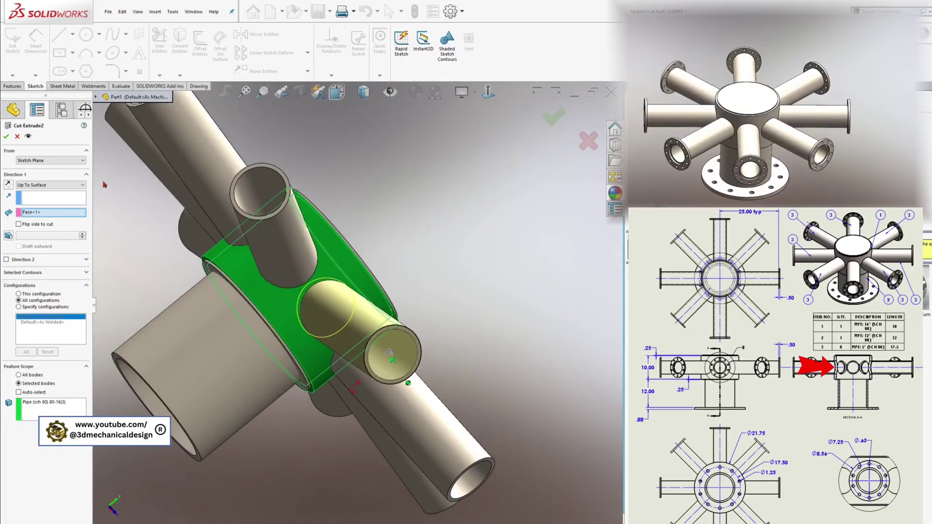
left_click(8, 137)
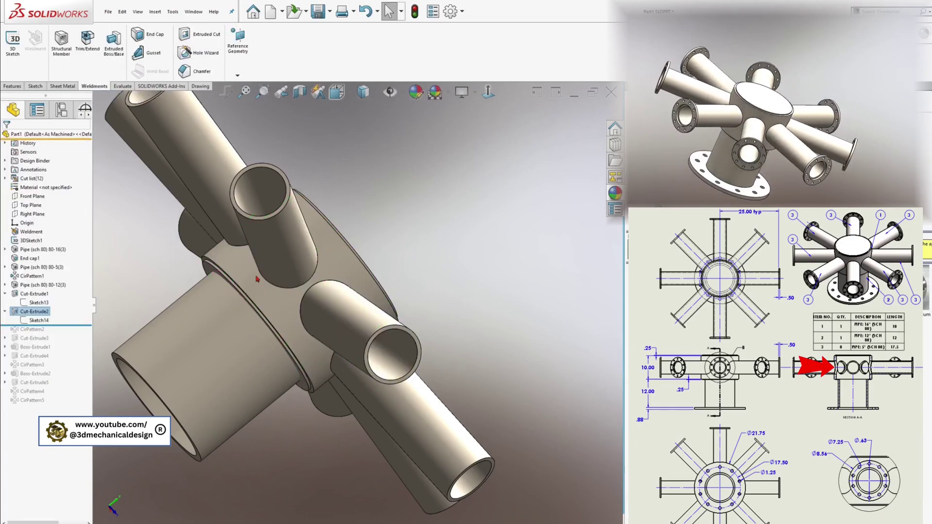
- Create a section view from the end cap's top face, offset about -1.76 in, to expose the hub's interior
middle_click_drag(256, 276, 340, 223)
left_click(340, 223)
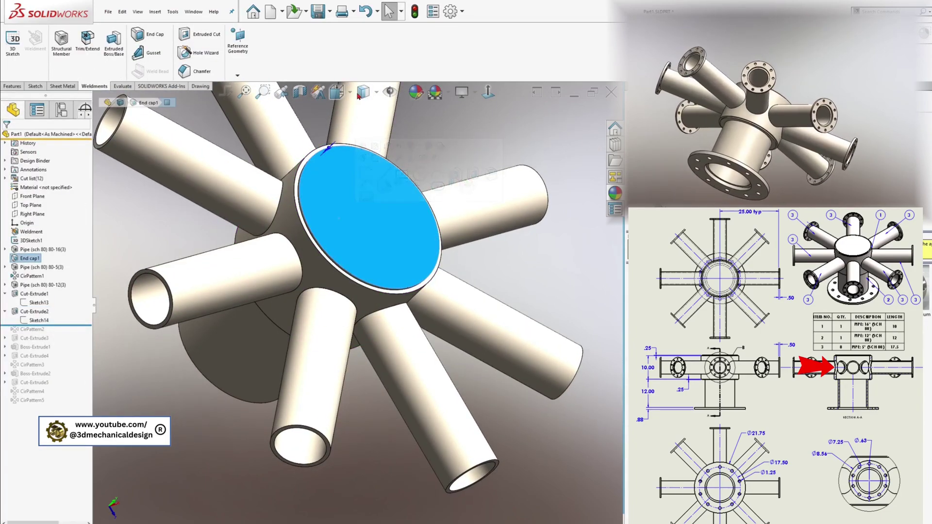
left_click(300, 92)
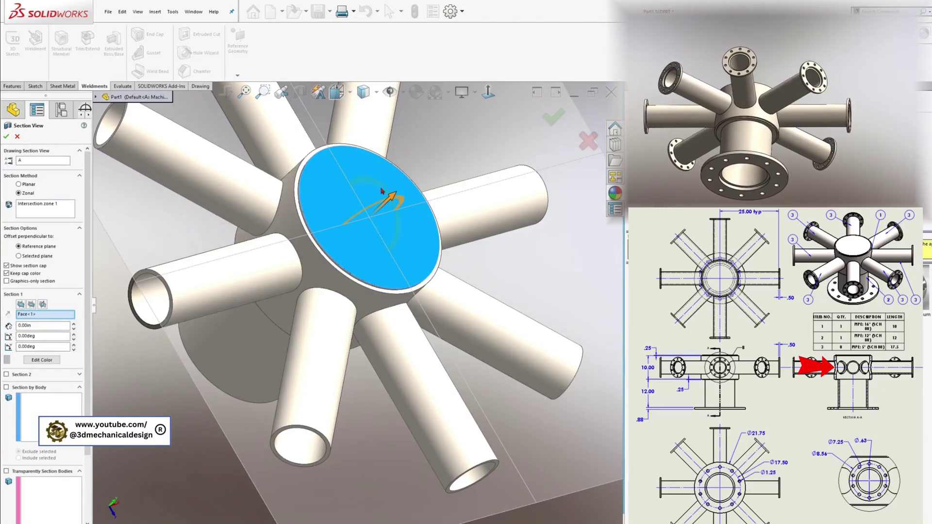
left_click_drag(386, 203, 388, 209)
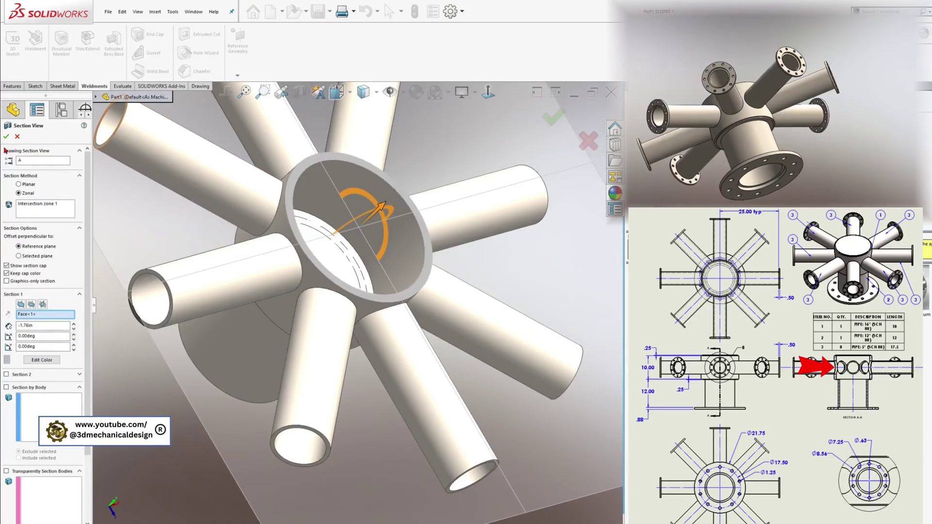
left_click(7, 137)
- Inspect the branch opening inside the sectioned hub and select the second extruded cut that forms it
mouse_move(354, 310)
middle_mouse_down()
mouse_move(253, 348)
mouse_move(349, 304)
middle_mouse_up()
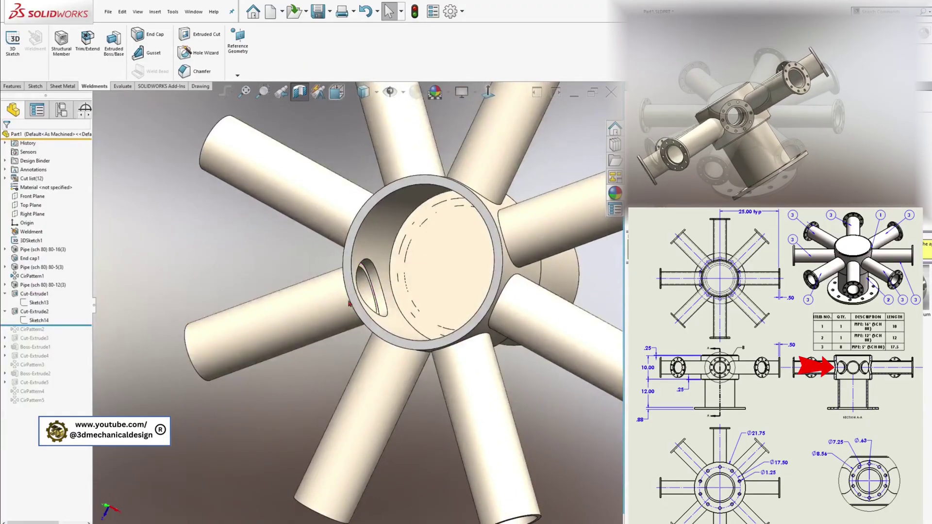
left_click(379, 289)
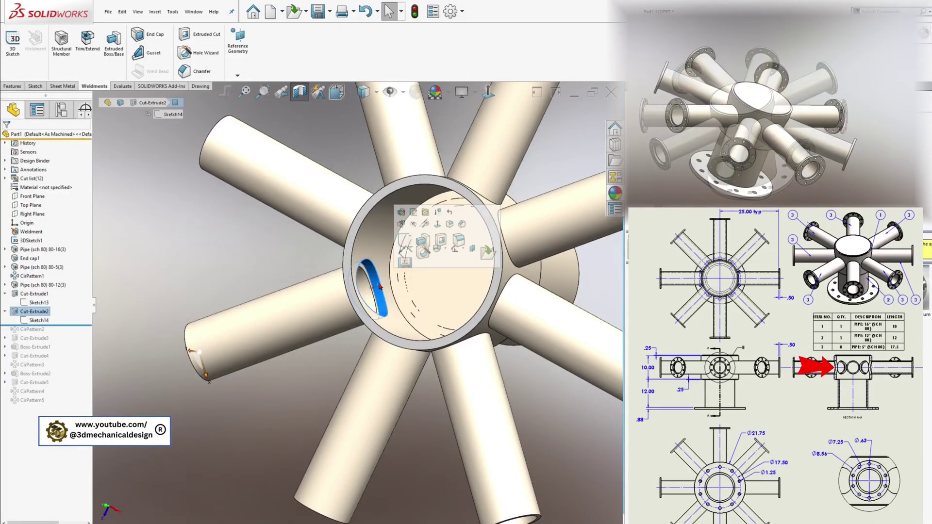
left_click(43, 314)
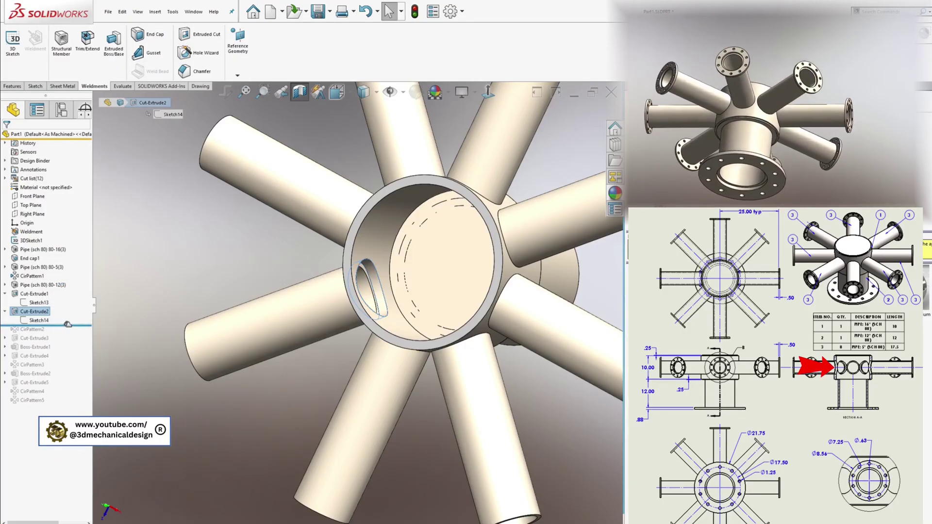
- Roll the model forward past the second circular pattern, select it, and inspect the patterned branch openings around the hub wall
left_click_drag(68, 324, 68, 333)
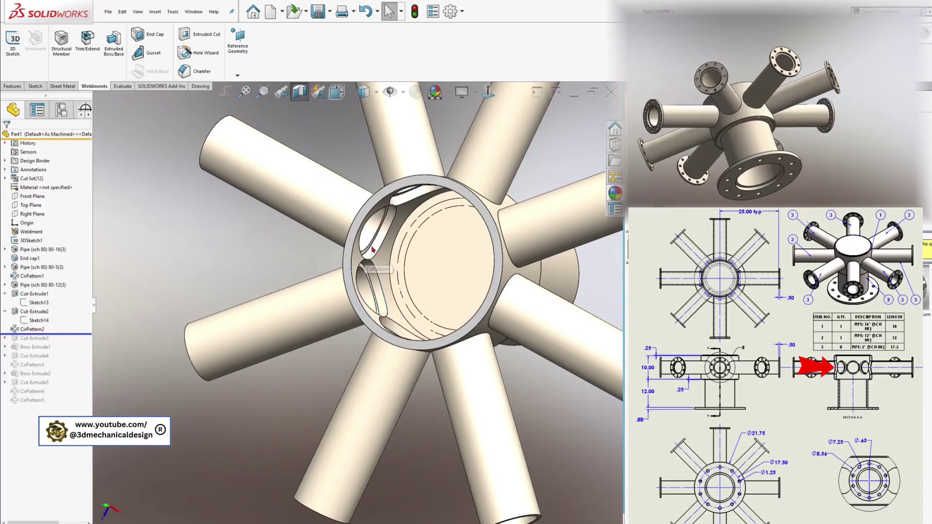
left_click(26, 331)
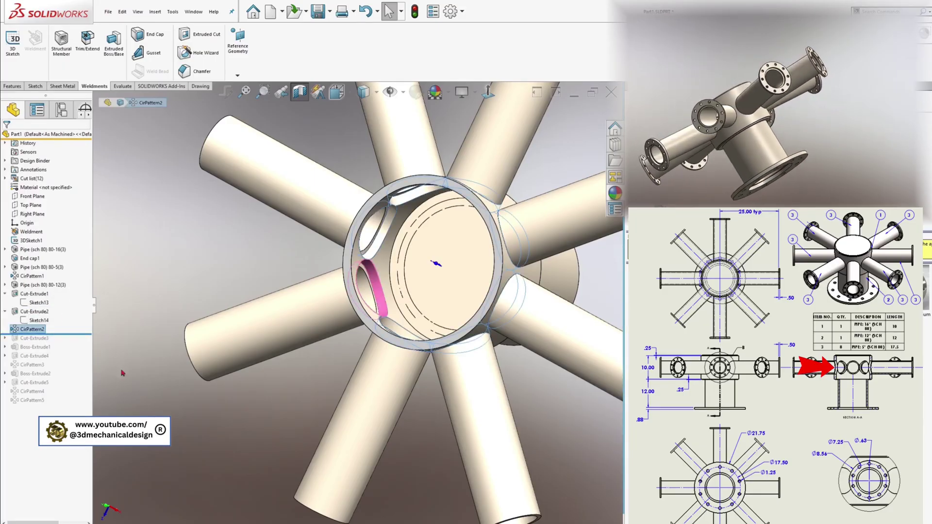
middle_click_drag(224, 386, 287, 322)
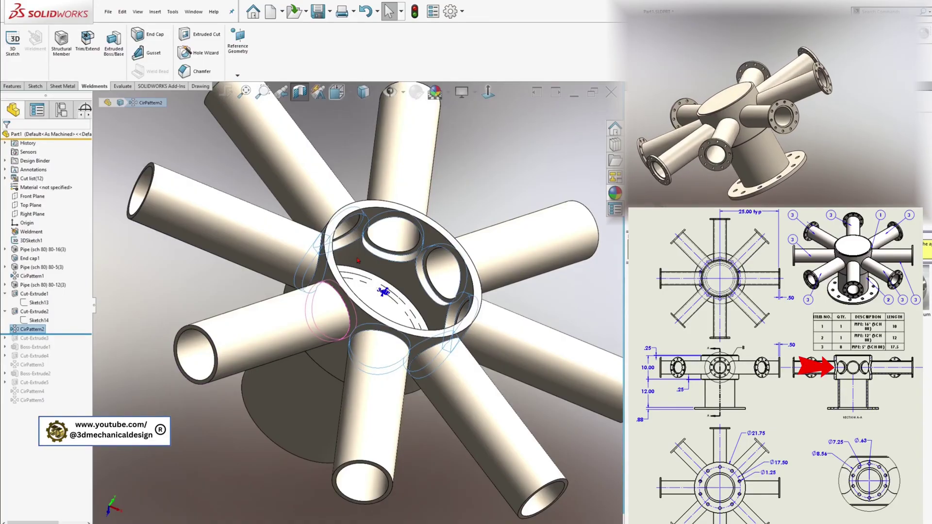
left_click(388, 243)
left_click(342, 244)
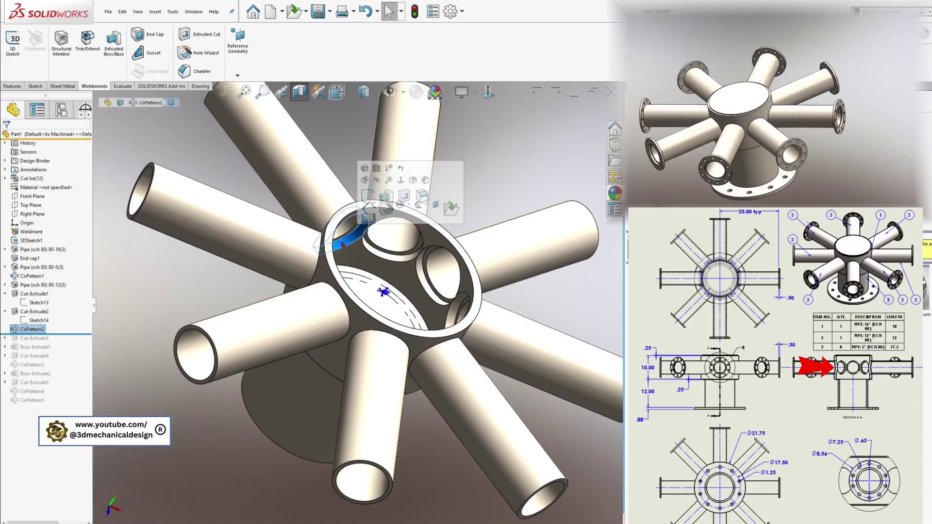
left_click(426, 284)
middle_click_drag(403, 358, 420, 367)
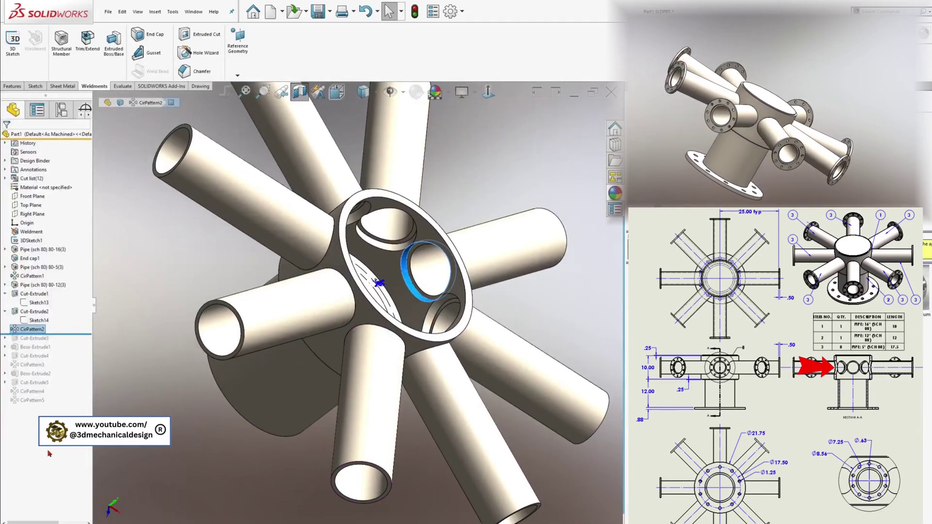
- Roll the model forward past the third extruded cut, and select the cut and its sketch to examine the opening between the vertical pipe and hub
left_click_drag(72, 335, 73, 344)
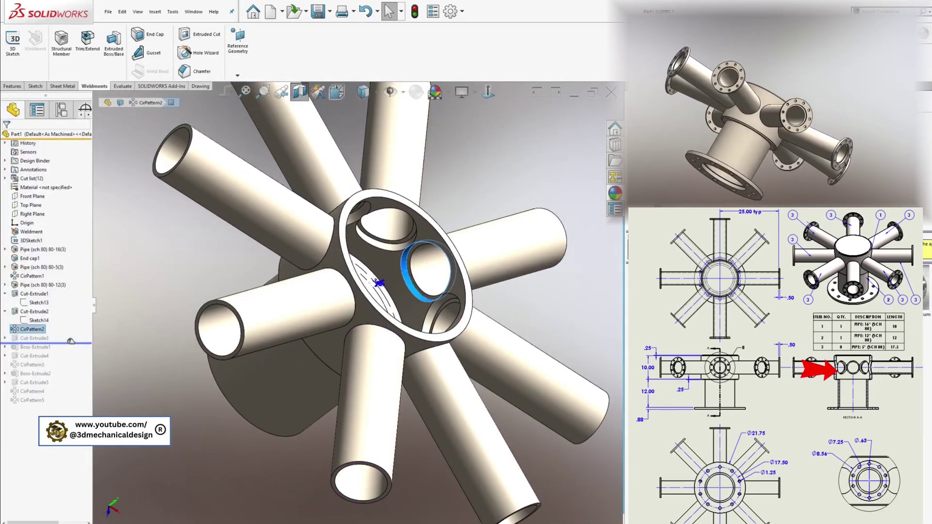
middle_click_drag(389, 340, 267, 325)
left_click(33, 338)
scroll(320, 303, "up", 4)
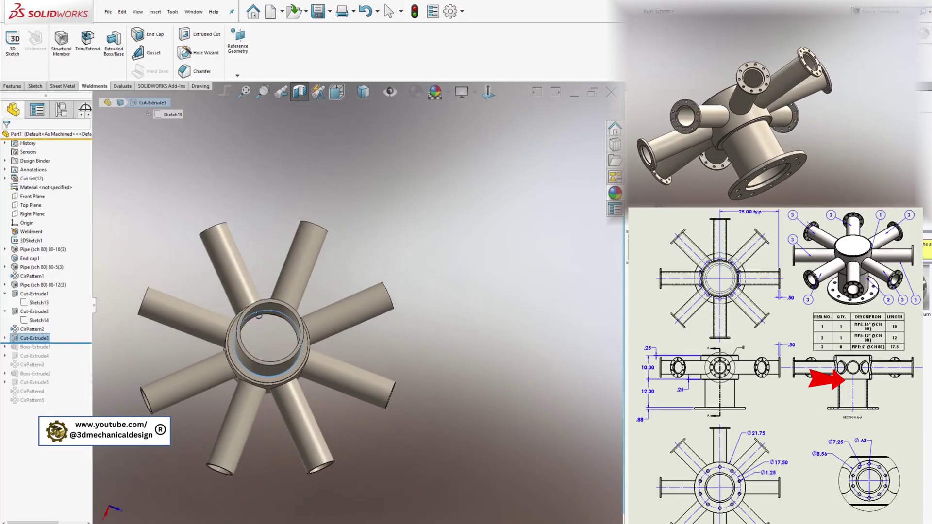
left_click(5, 339)
left_click(30, 347)
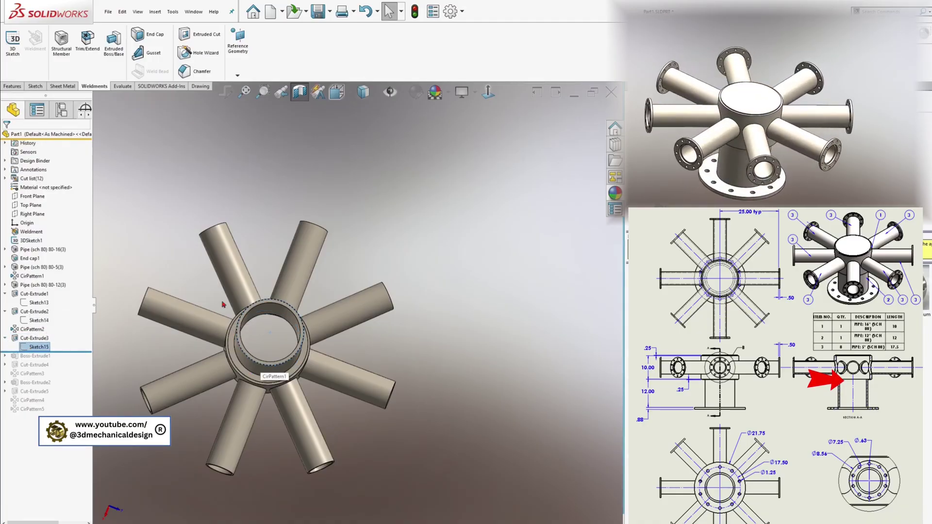
- Roll the model forward past the first boss extrude, and select the boss and its sketch to examine the vertical pipe's flange and its dimension
left_click_drag(70, 351, 44, 361)
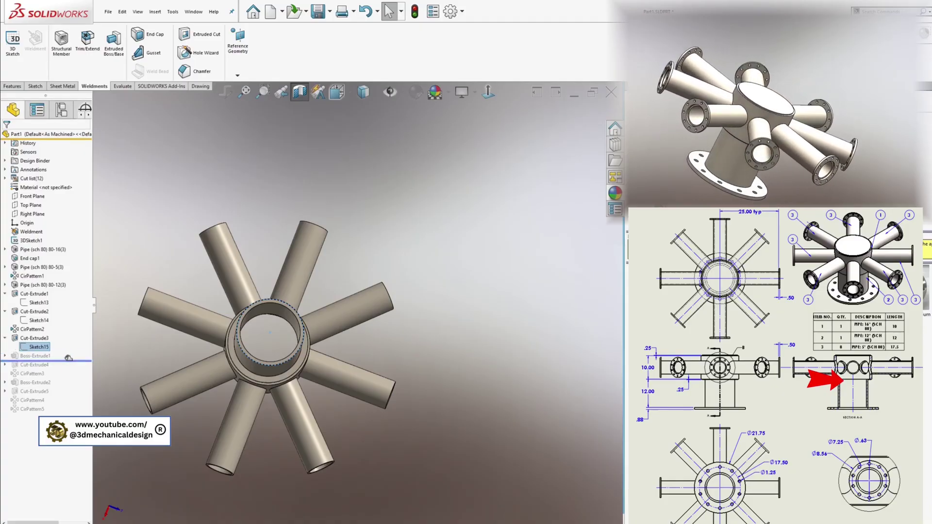
left_click(41, 357)
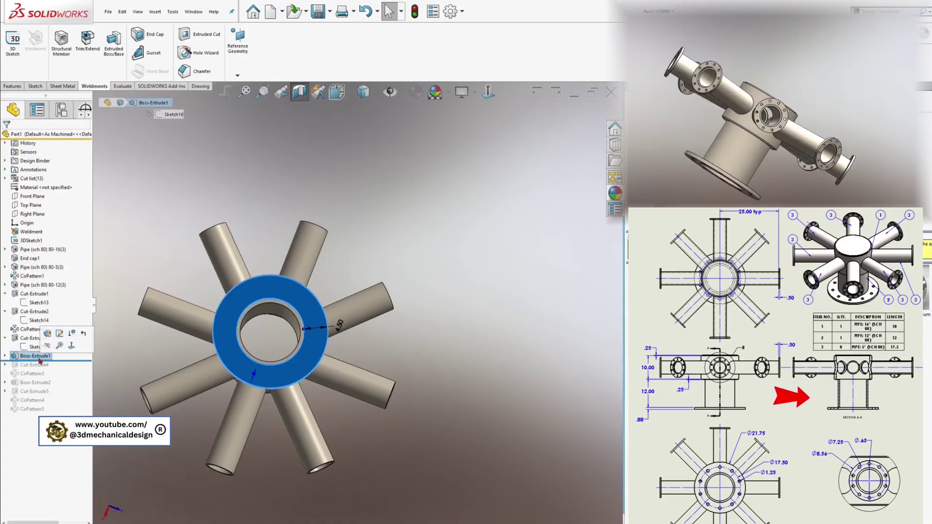
middle_click_drag(189, 369, 233, 358)
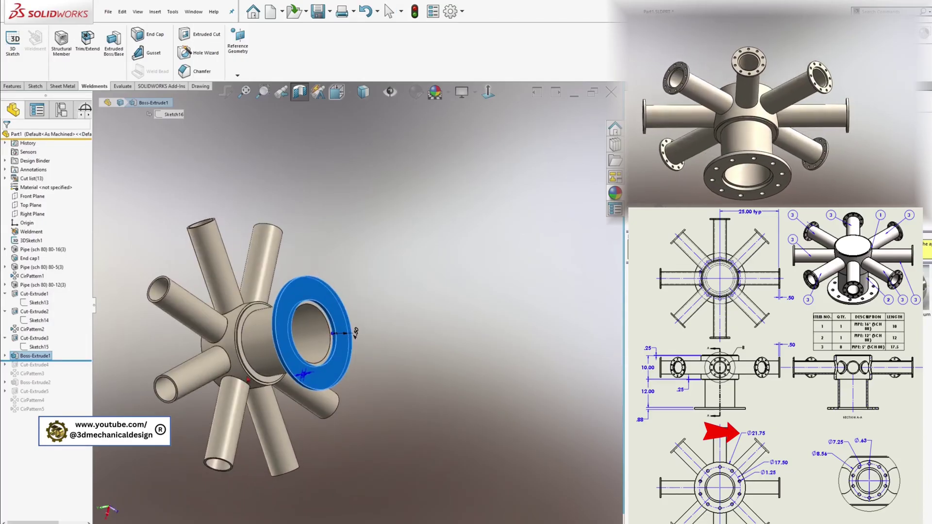
left_click(5, 357)
left_click(32, 366)
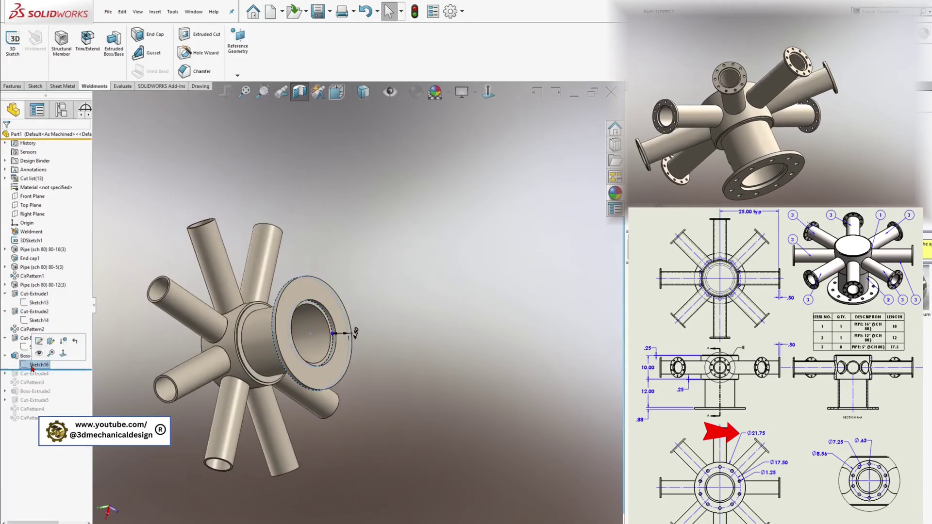
middle_click_drag(194, 389, 168, 399)
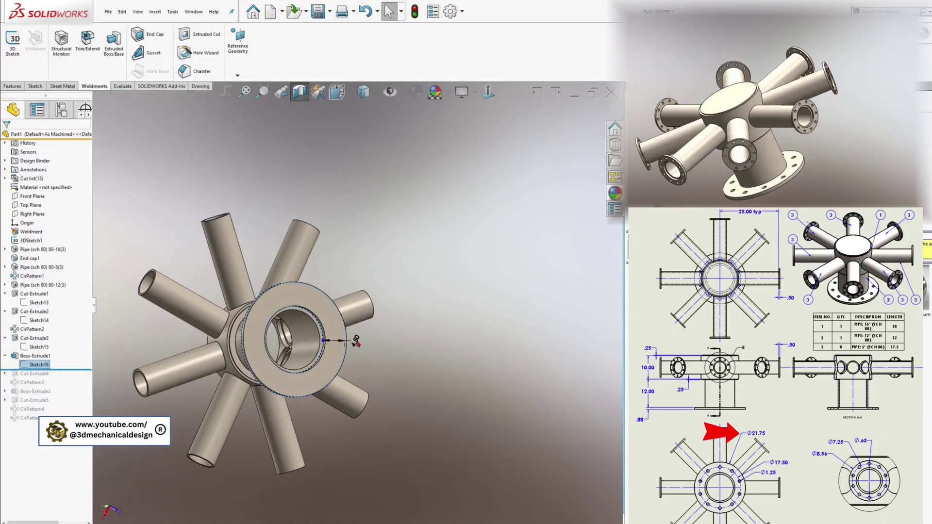
- Roll the model forward past the fourth extruded cut and select it to examine the bolt hole's dimensions on the large flange
left_click_drag(79, 368, 79, 378)
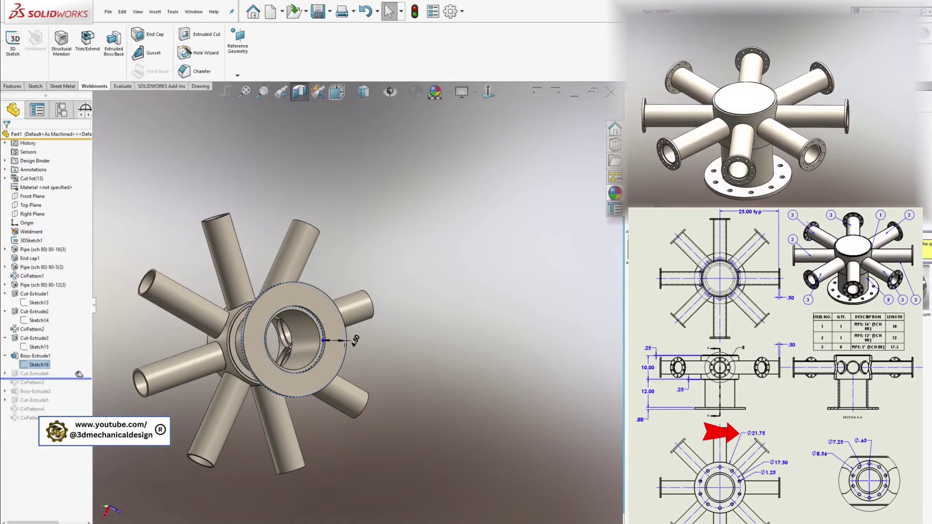
scroll(343, 377, "down", 3)
scroll(343, 377, "down", 2)
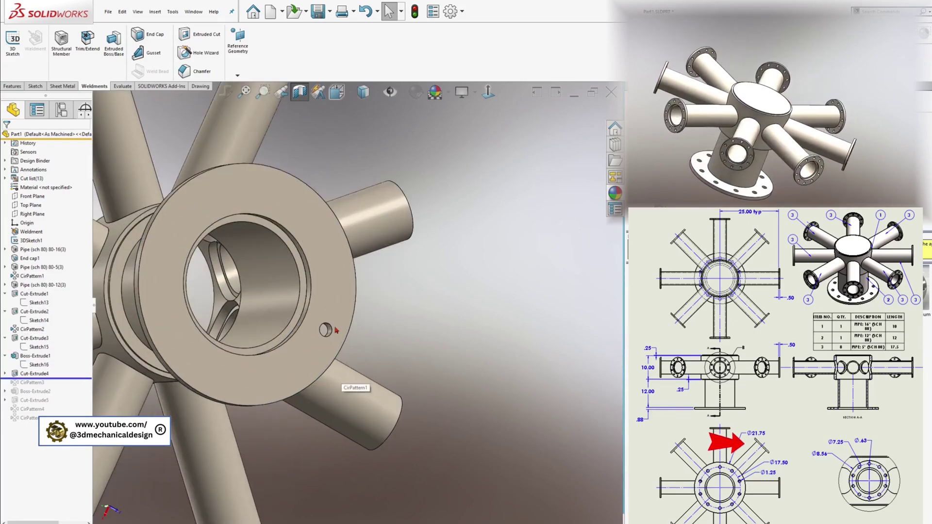
left_click(34, 373)
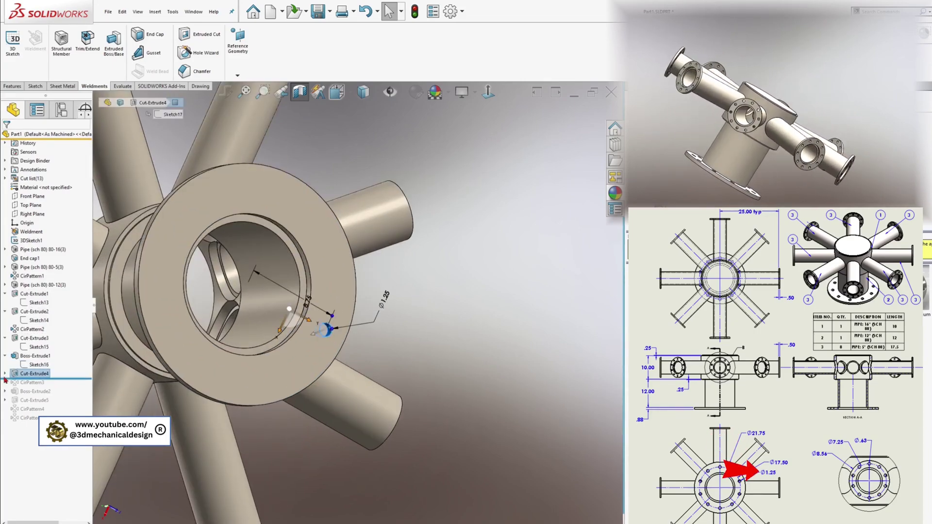
- Check the large flange bolt hole's sketch dimensions, and roll the model forward past the third circular pattern to inspect the patterned holes
middle_click_drag(280, 318, 271, 344)
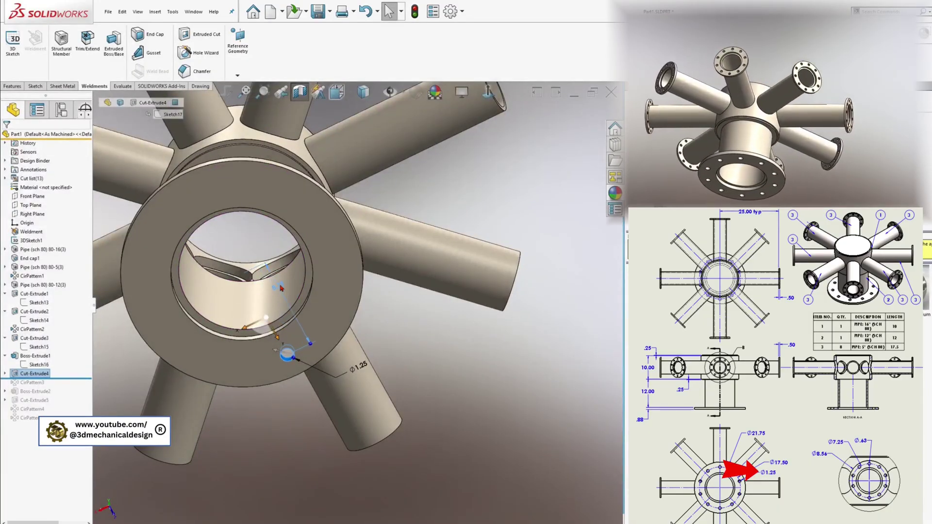
left_click(284, 292)
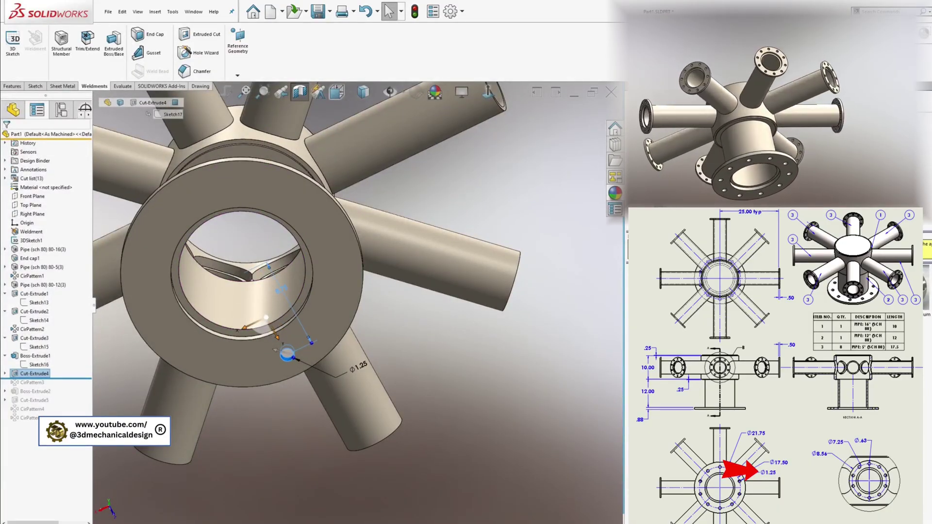
double_click(362, 368)
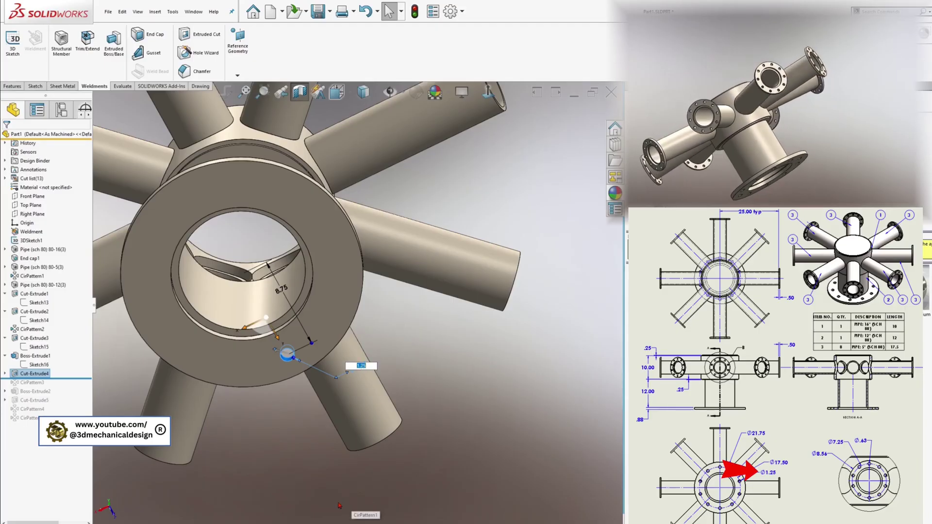
key("Return")
left_click_drag(69, 378, 48, 386)
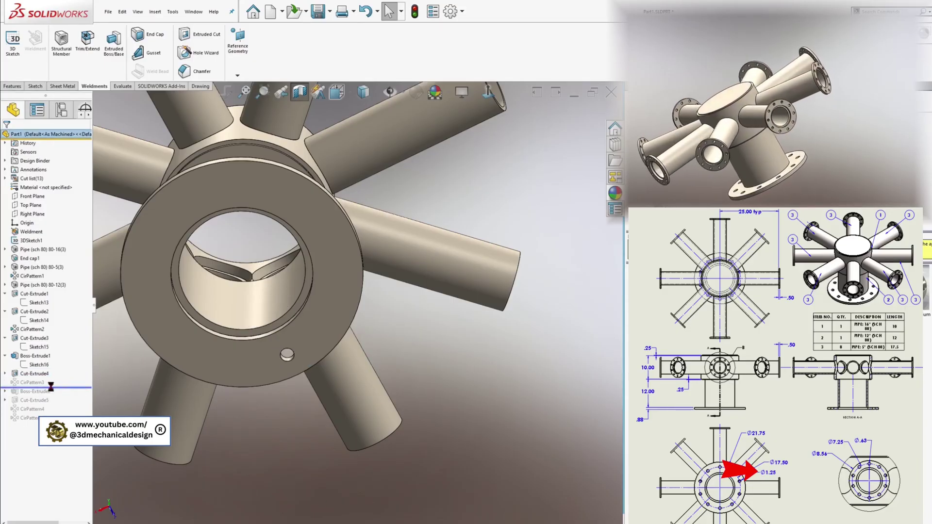
left_click(35, 384)
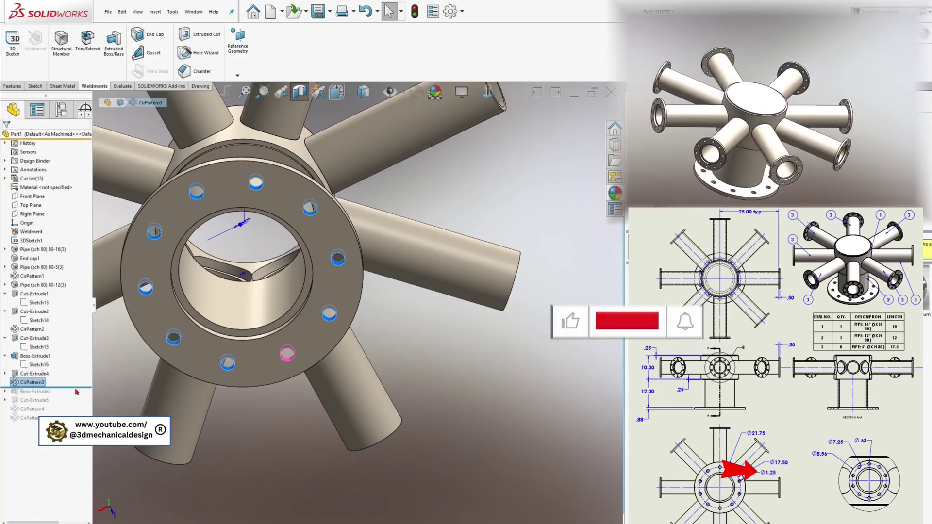
- Roll the model forward past the second boss extrude, and select the branch pipe's flange to examine its sketch dimension
left_click_drag(79, 388, 81, 396)
scroll(341, 270, "up", 3)
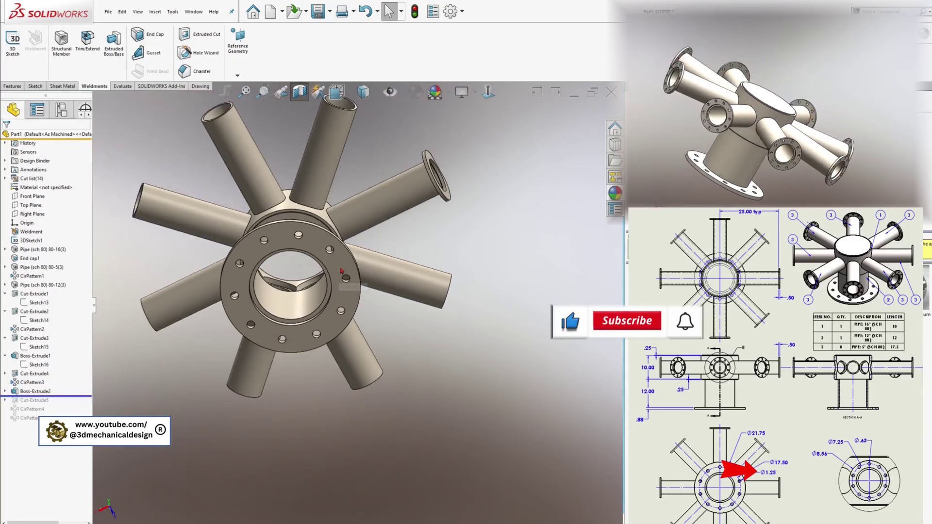
middle_click_drag(341, 270, 375, 276)
scroll(405, 241, "down", 4)
scroll(356, 203, "up", 2)
scroll(374, 277, "down", 3)
left_click(374, 276)
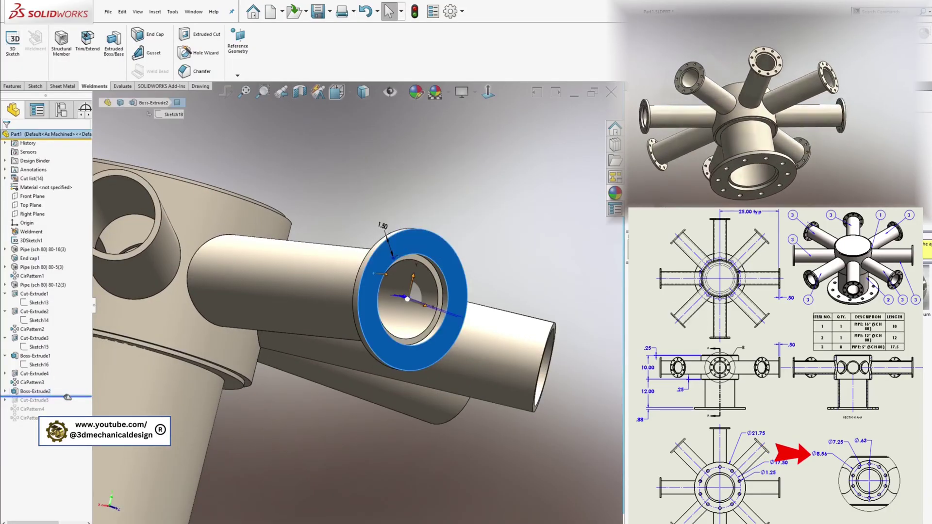
- Roll the model forward past the fifth extruded cut, and select it to examine the branch flange bolt hole's position dimension
left_click_drag(67, 397, 44, 405)
left_click(37, 401)
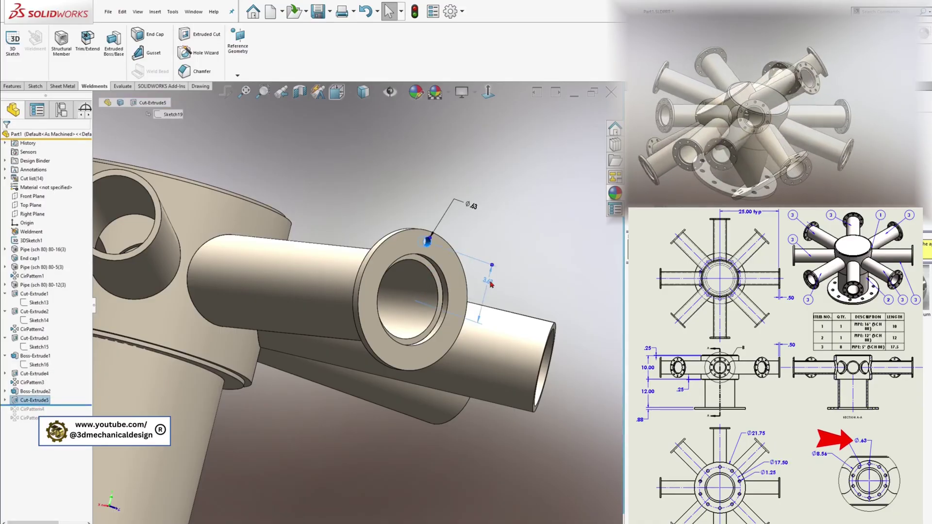
left_click(490, 282)
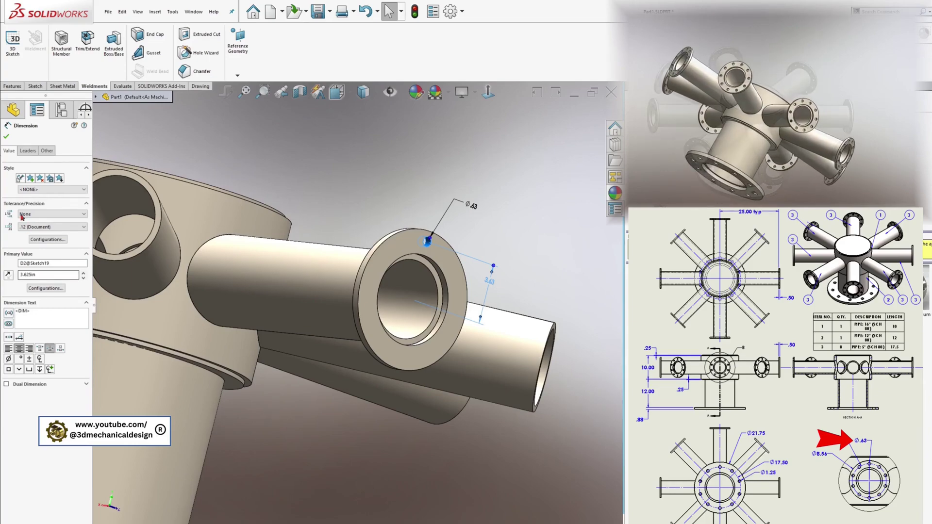
left_click(7, 137)
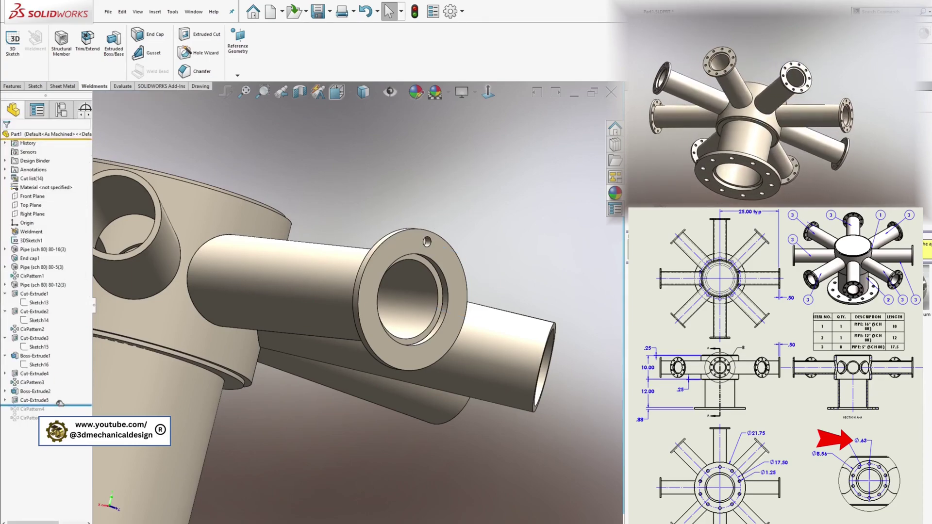
- Roll the model forward past the fourth circular pattern, and review the pattern settings for the branch flange's bolt holes without changing them
left_click_drag(60, 403, 60, 413)
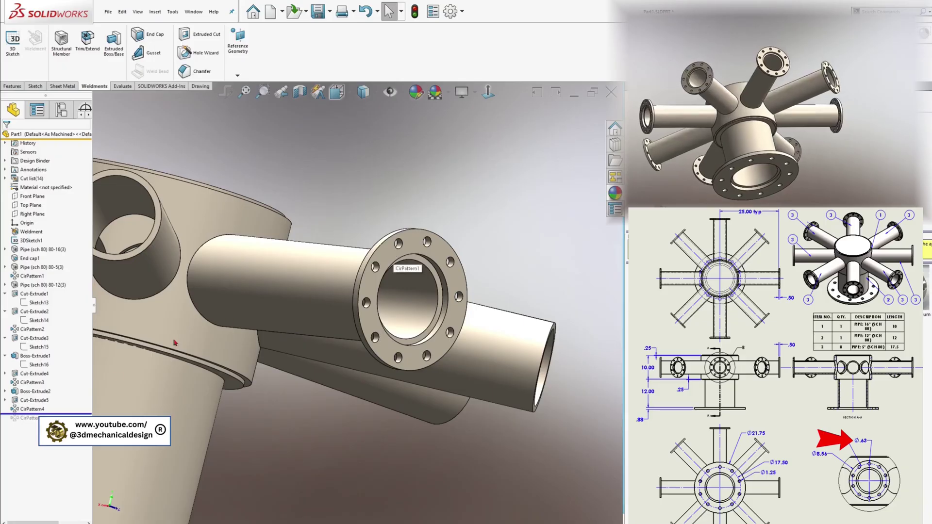
left_click(31, 409)
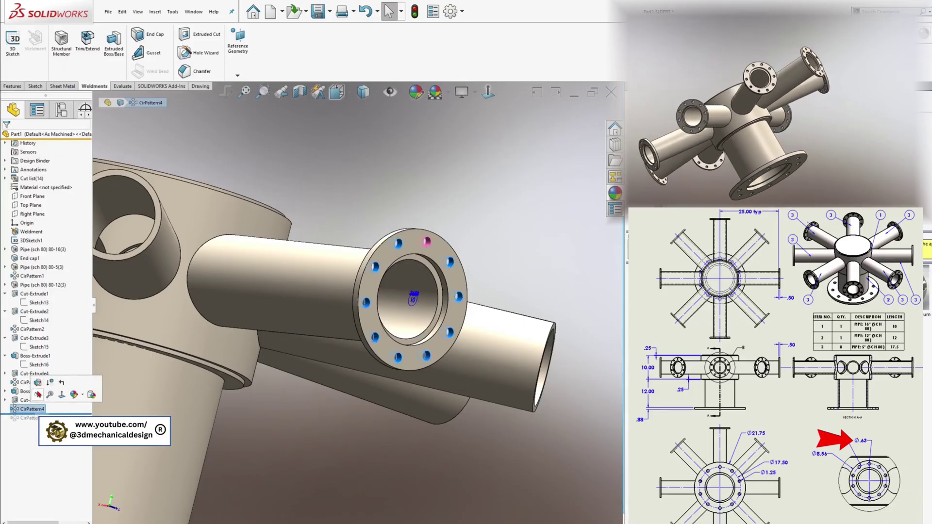
left_click(37, 382)
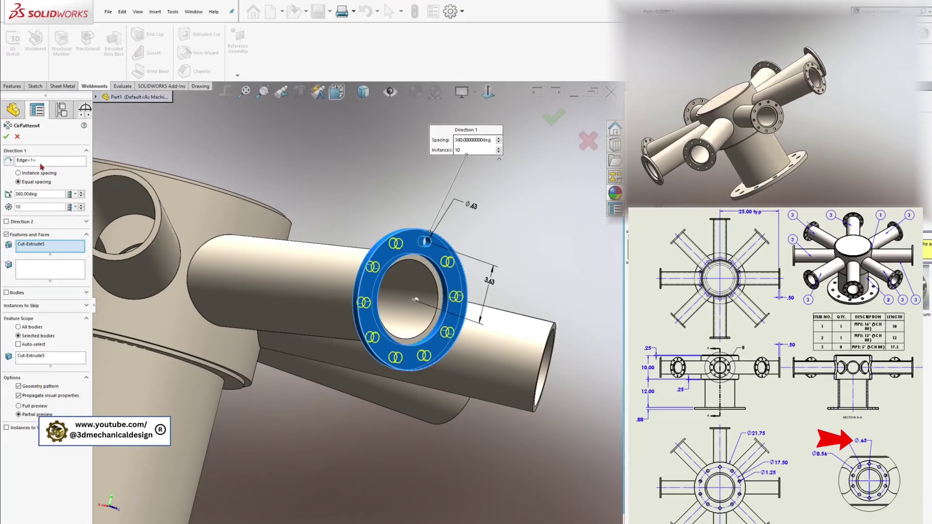
left_click(43, 165)
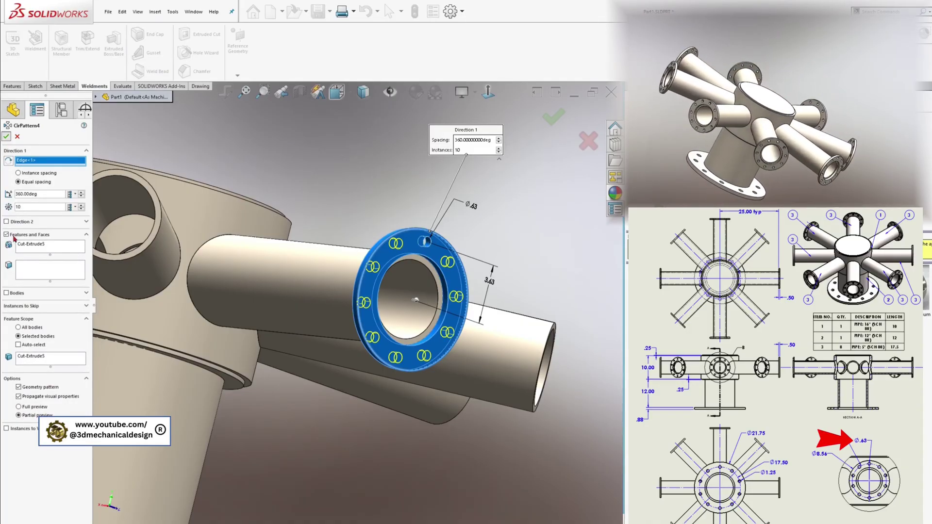
left_click(7, 137)
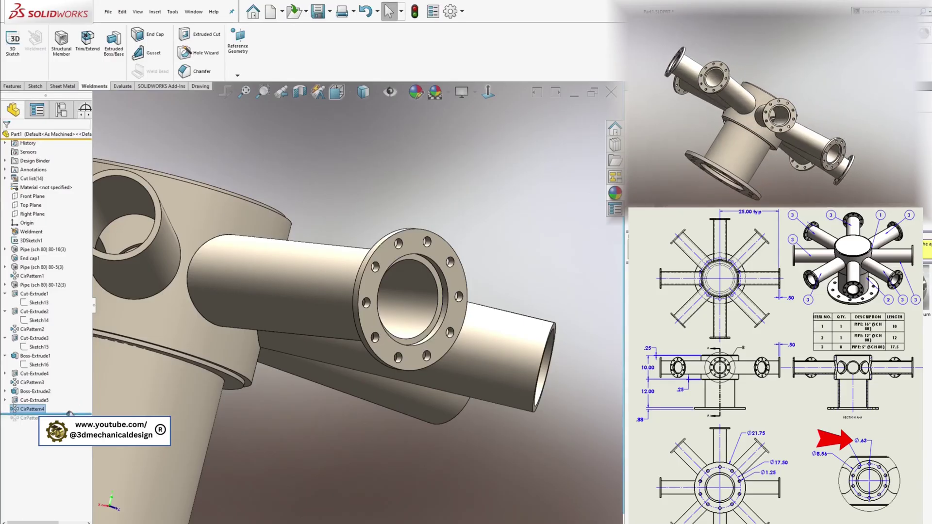
- Roll the model forward past the last circular pattern to complete the history, and inspect the flanges on all branch pipes
left_click_drag(70, 414, 70, 422)
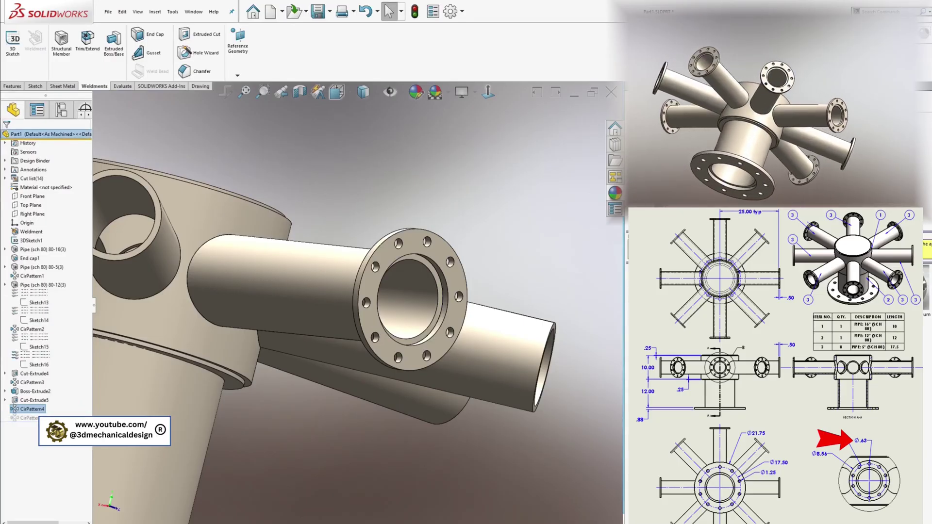
scroll(335, 301, "up", 5)
middle_click_drag(326, 311, 413, 434)
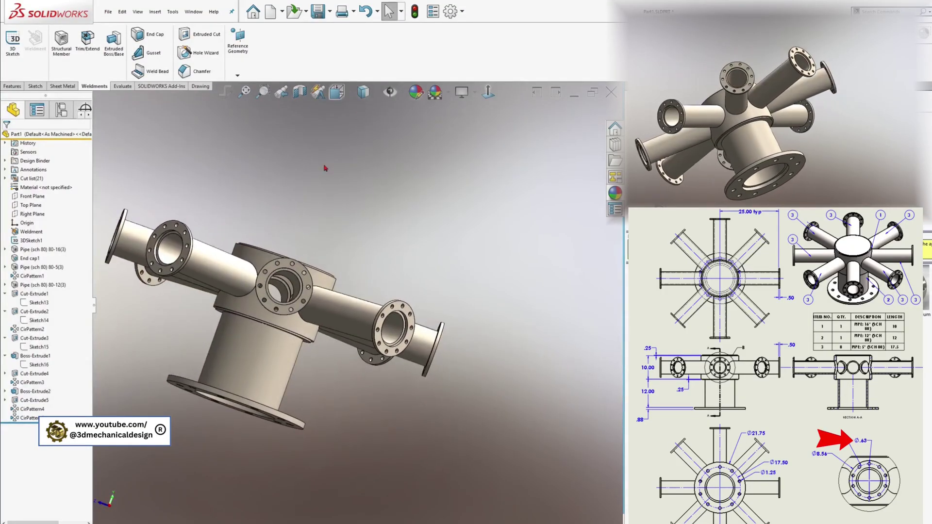
- Section the manifold through the Right Plane to examine its inner openings and pipe joints, and turn the section view off
left_click(300, 92)
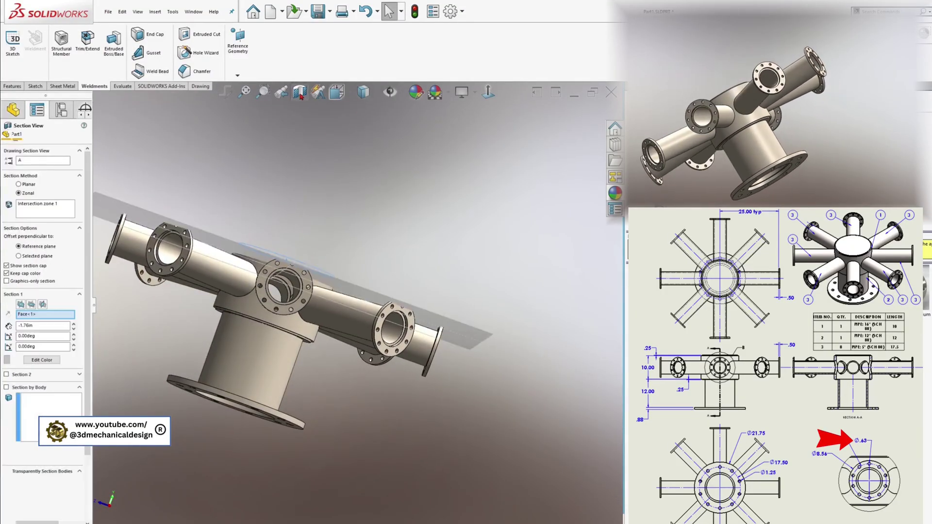
left_click(31, 304)
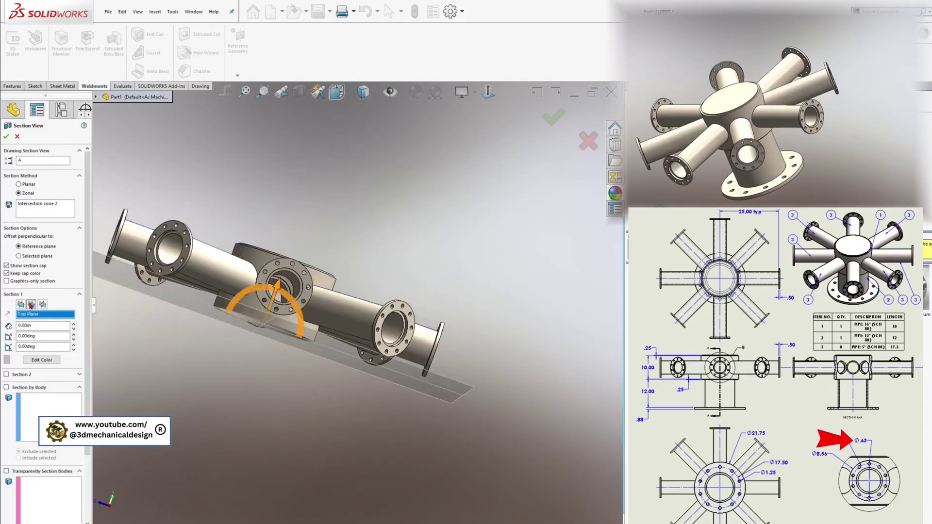
left_click(43, 304)
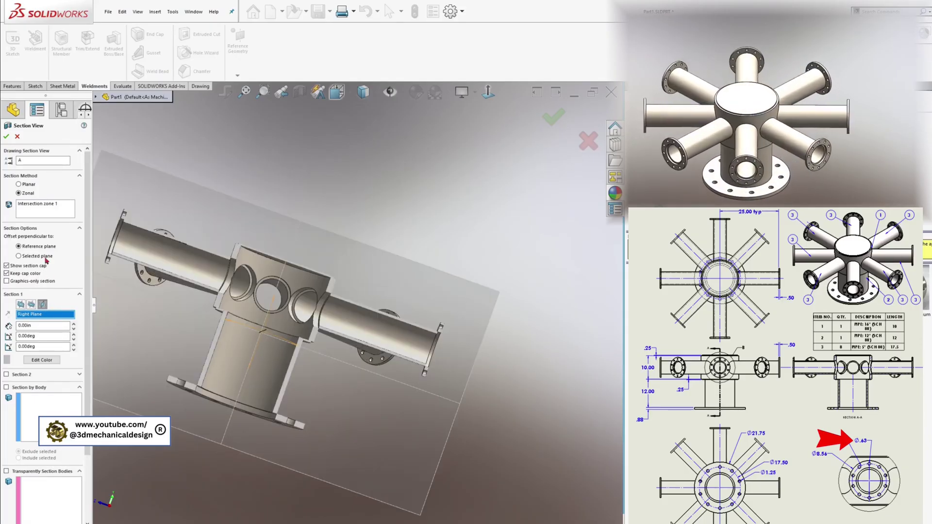
left_click(6, 136)
middle_click_drag(296, 385, 341, 399)
scroll(114, 280, "down", 4)
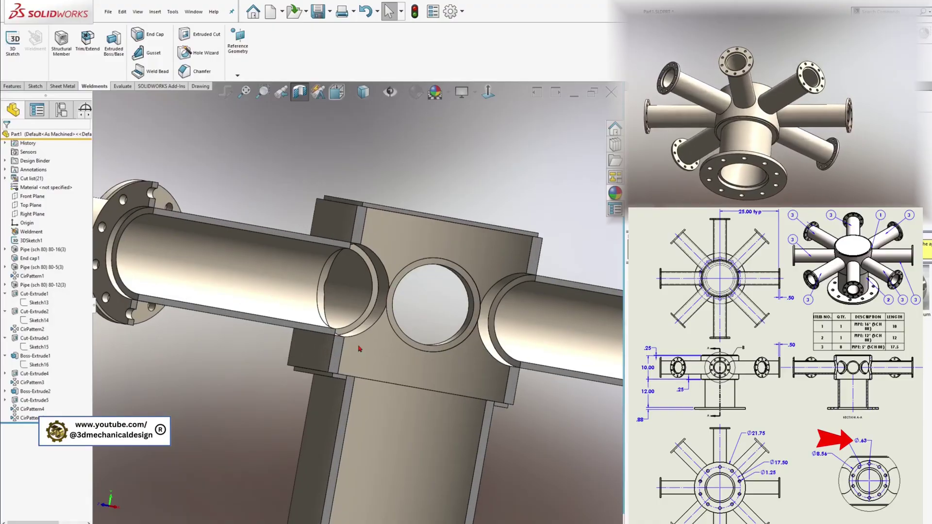
mouse_move(358, 350)
middle_mouse_down()
mouse_move(210, 343)
mouse_move(279, 339)
mouse_move(353, 364)
middle_mouse_up()
scroll(345, 364, "up", 5)
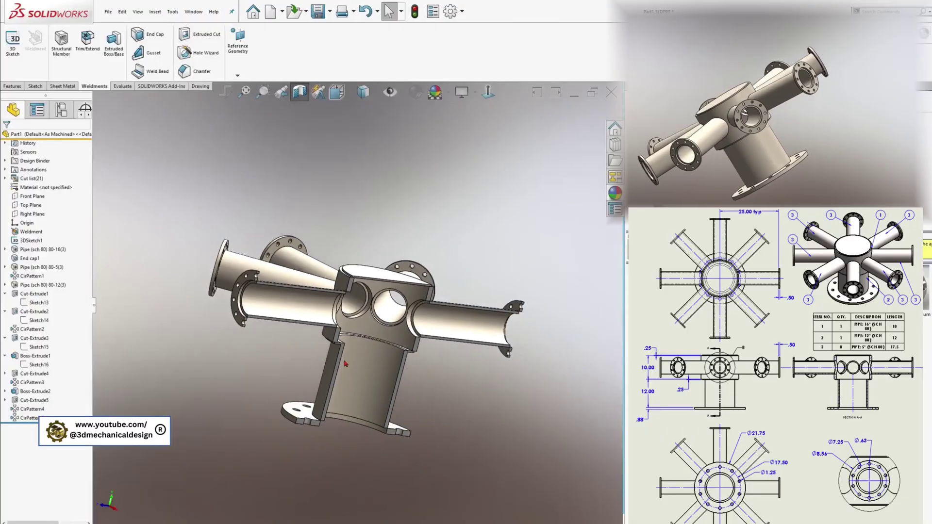
left_click(299, 93)
- Show the machined configuration's exploded view and examine the separated end cap, hub, branches, vertical pipe and base flange
scroll(532, 442, "down", 1)
middle_click_drag(451, 445, 224, 249)
left_click(65, 111)
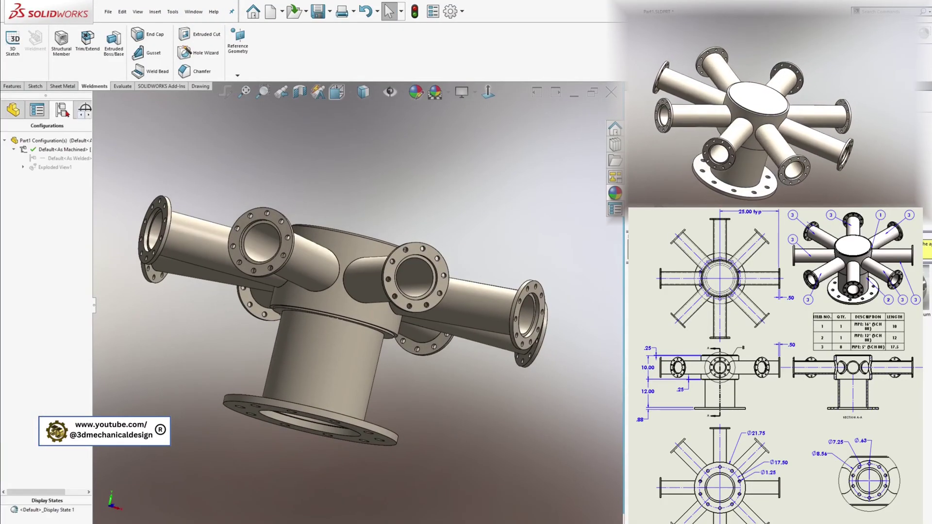
double_click(36, 168)
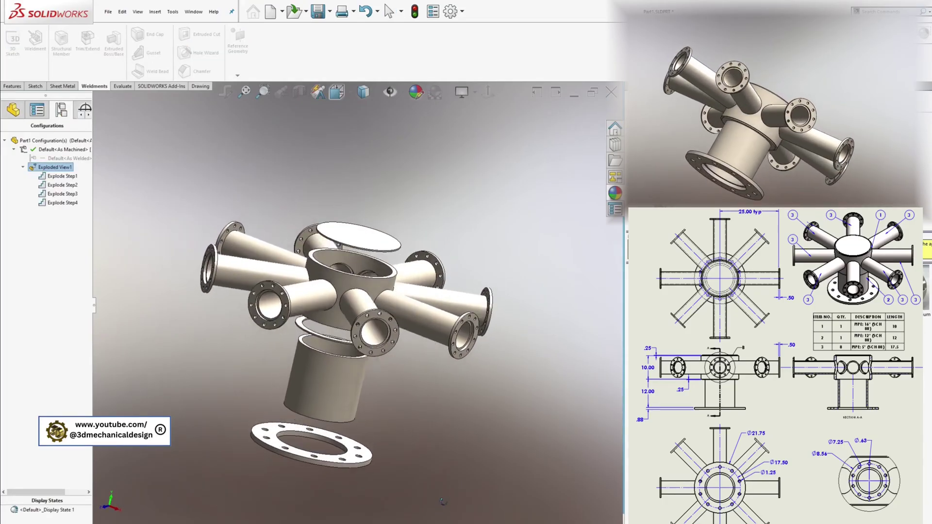
mouse_move(462, 480)
middle_mouse_down()
mouse_move(579, 438)
mouse_move(453, 496)
middle_mouse_up()
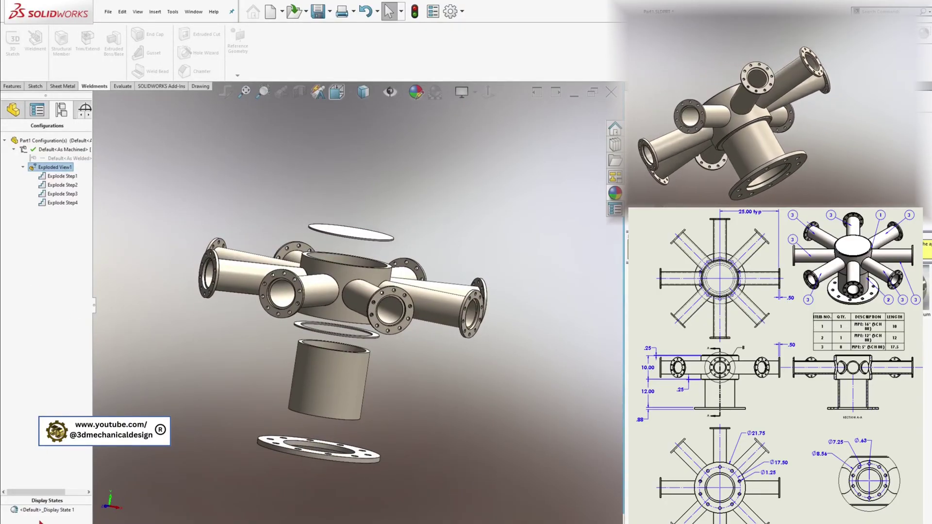